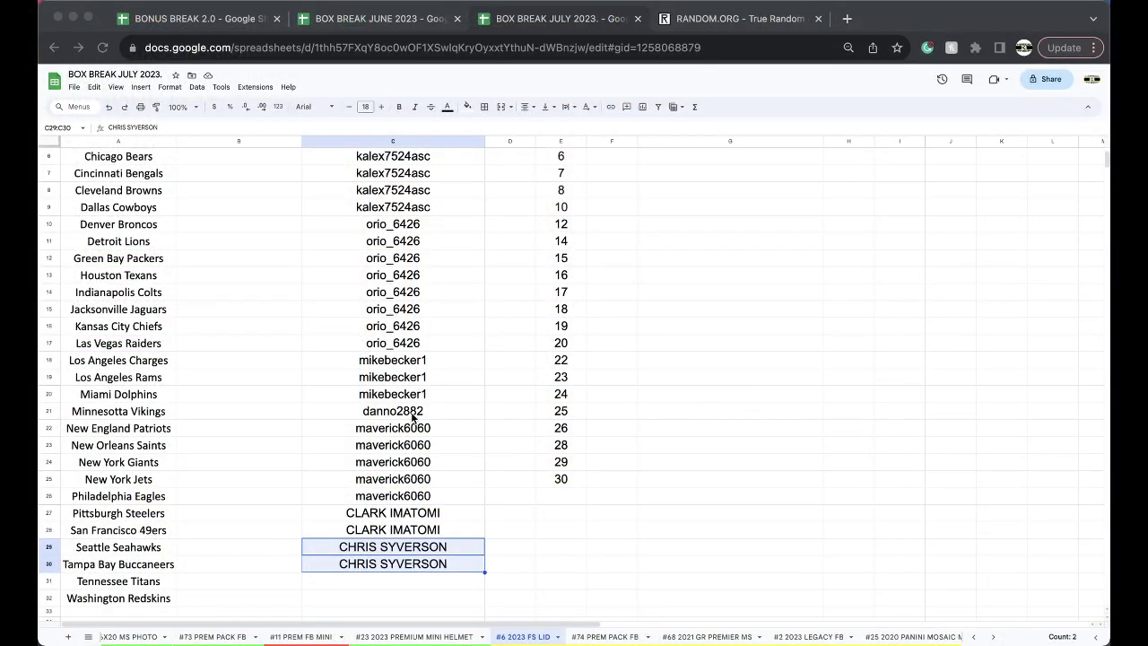
Step: Copy the numbers in cells E1:E3 of the #23 2023 PREMIUM MINI HELMET sheet
click(389, 636)
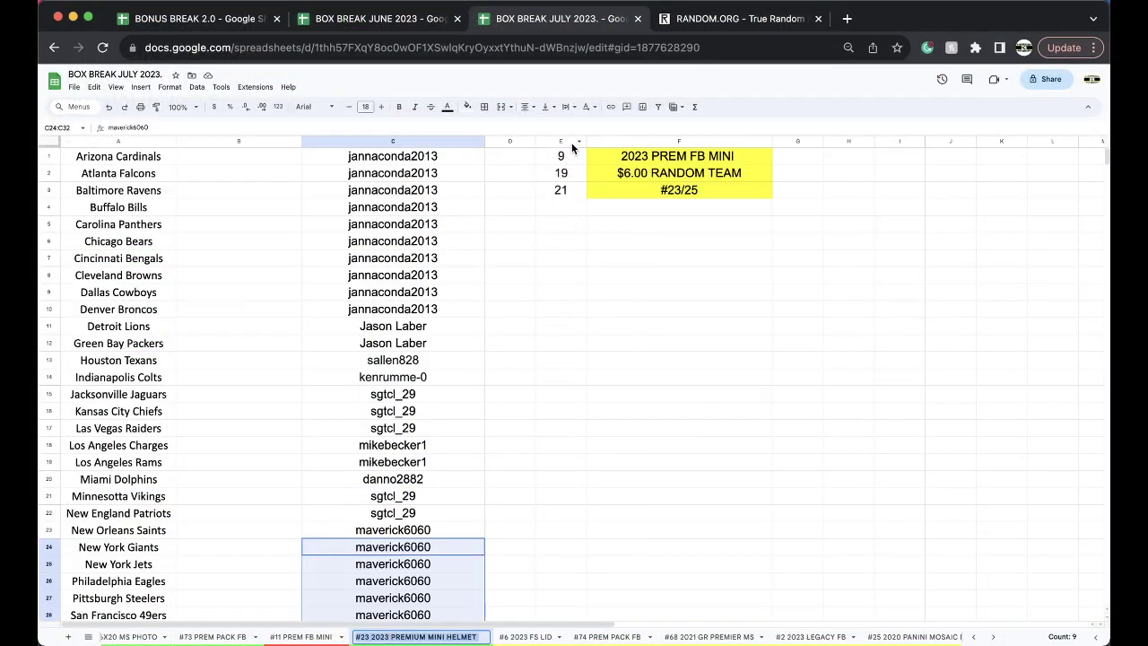
drag(561, 156, 556, 187)
key(cmd+c)
Step: Switch to the RANDOM.ORG site and open its List Randomizer
click(667, 19)
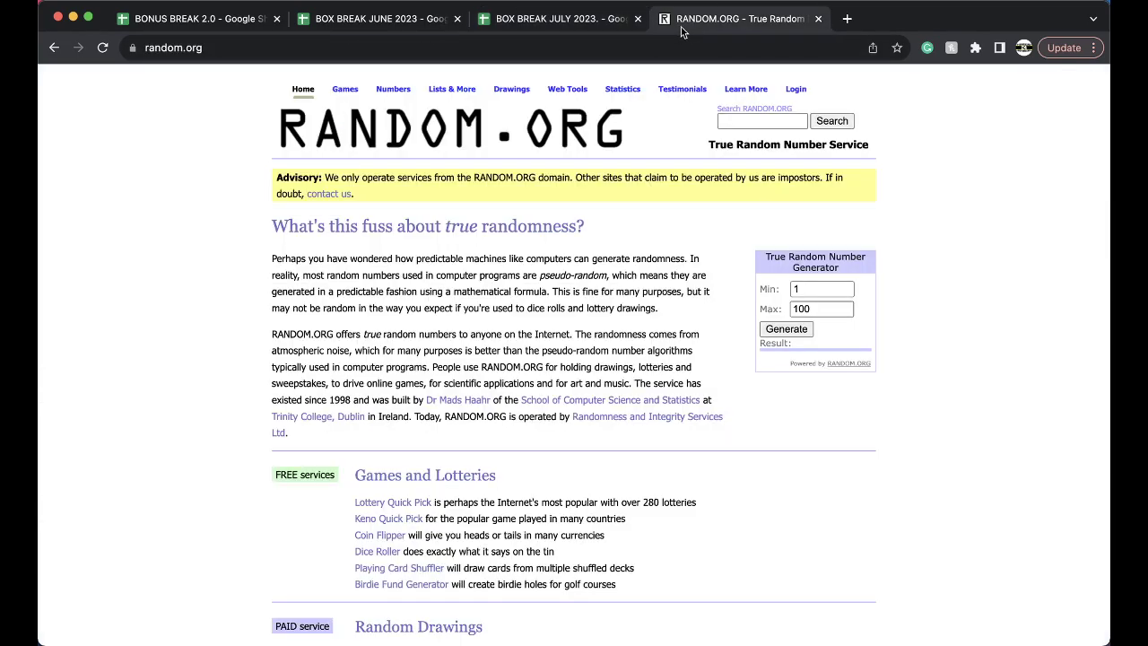
scroll(581, 306, down, 5)
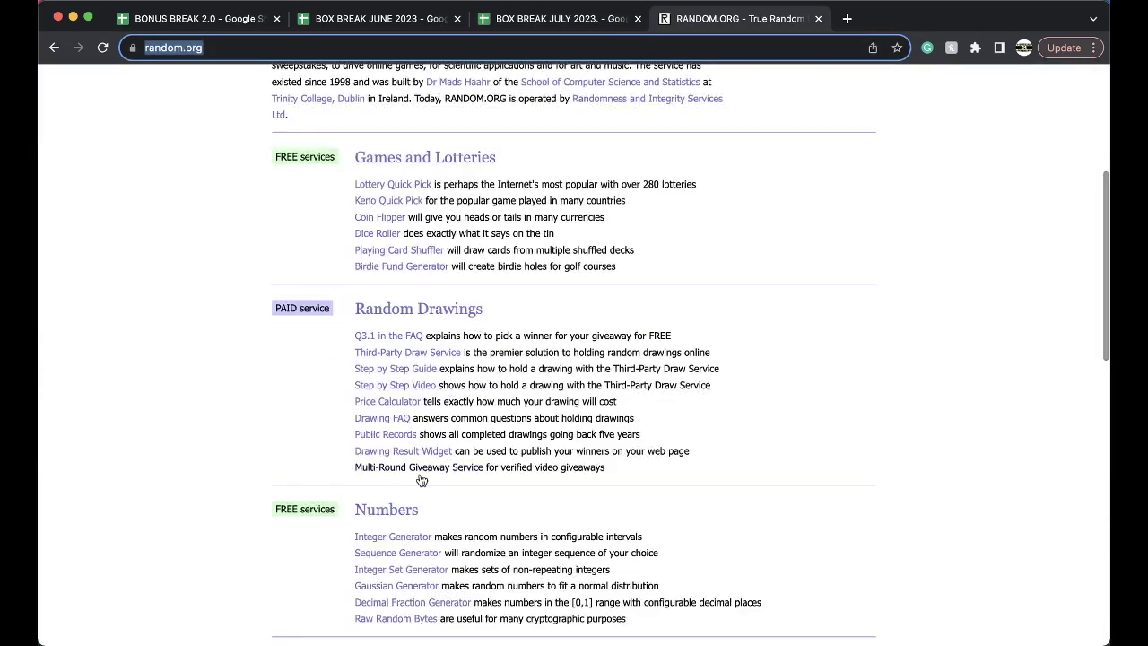
scroll(449, 403, down, 3)
click(532, 384)
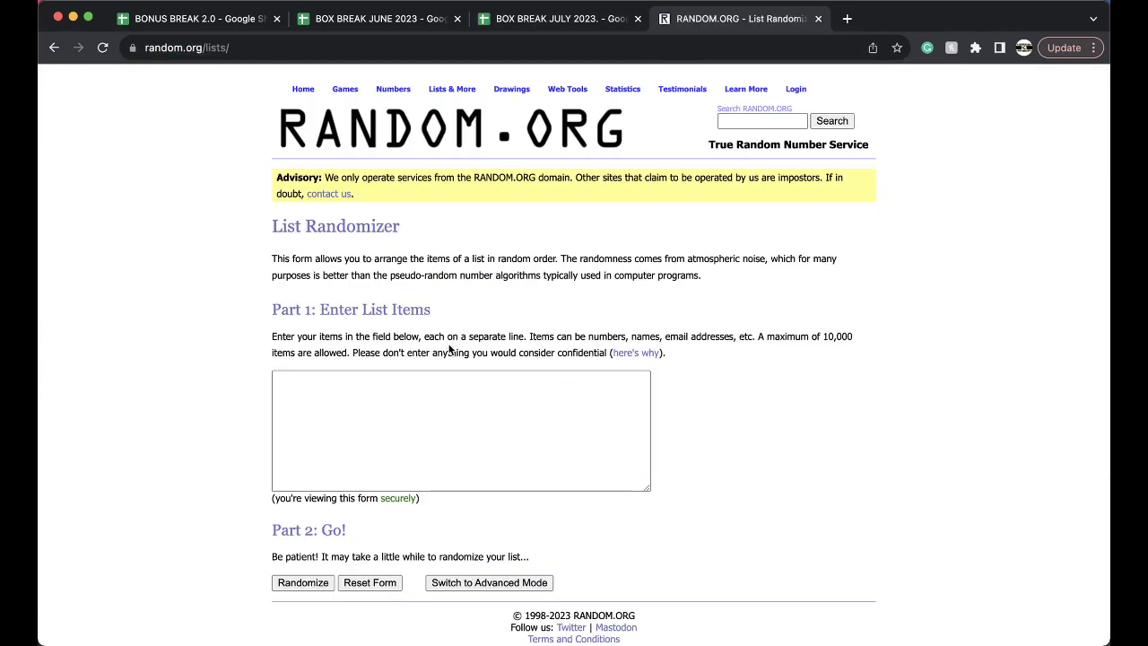
Step: Paste the three copied numbers into the List Randomizer and randomize them five times in total
click(405, 395)
key(cmd+v)
click(305, 583)
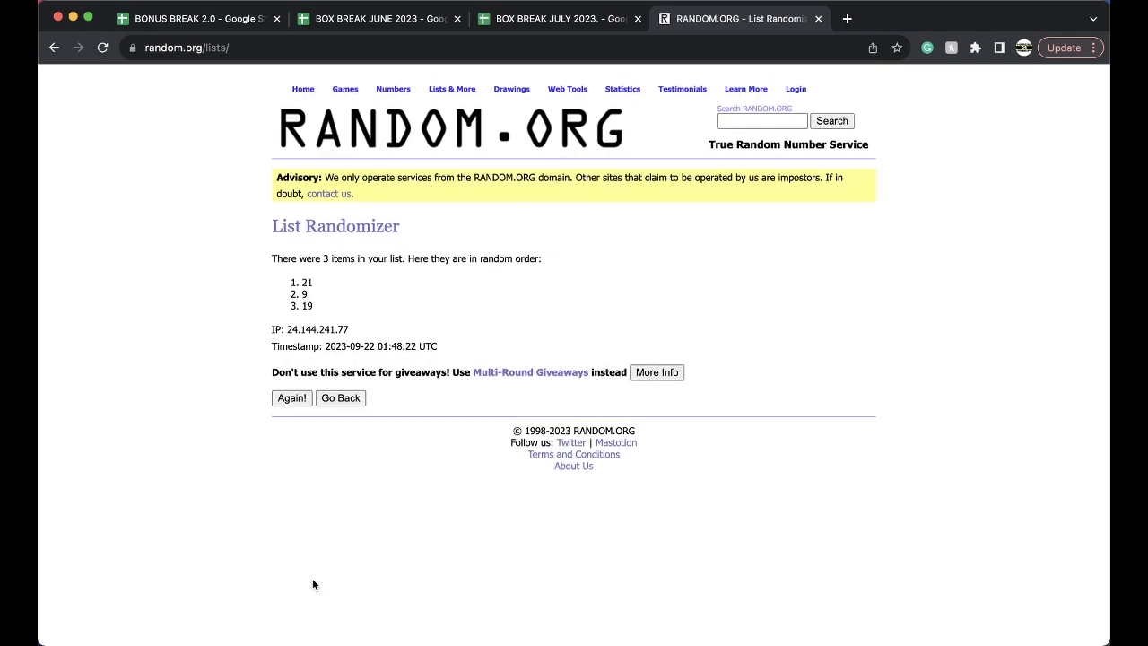
click(286, 398)
click(284, 424)
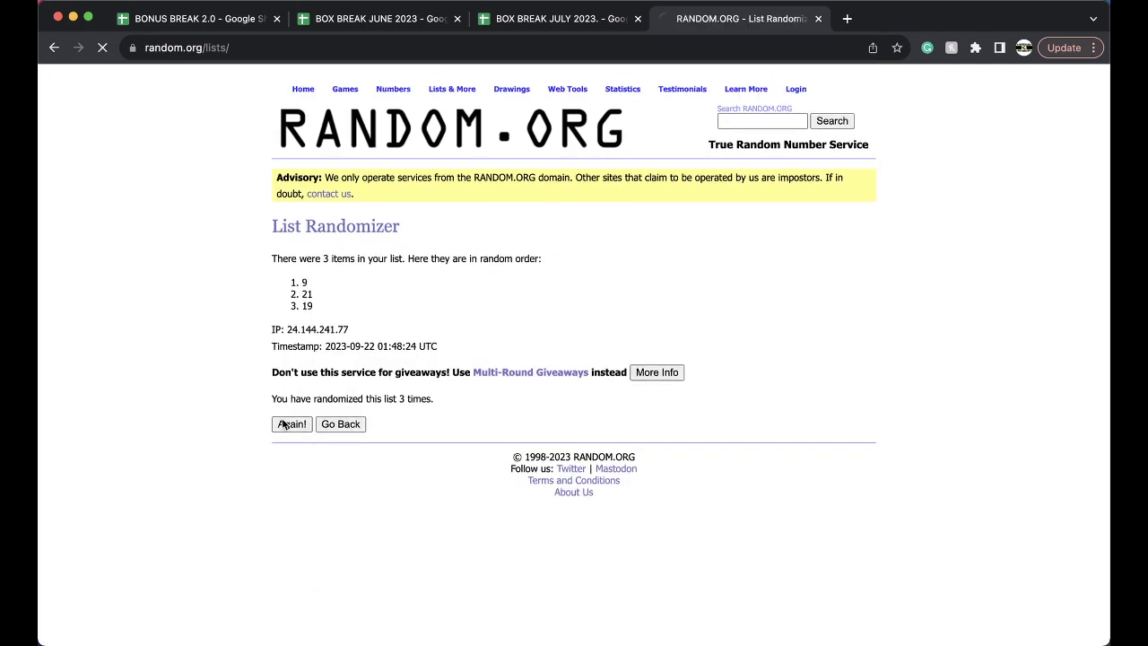
click(284, 425)
click(283, 425)
Step: Return to the BOX BREAK JULY 2023 spreadsheet and review the entrants listed in column C against their teams
click(556, 18)
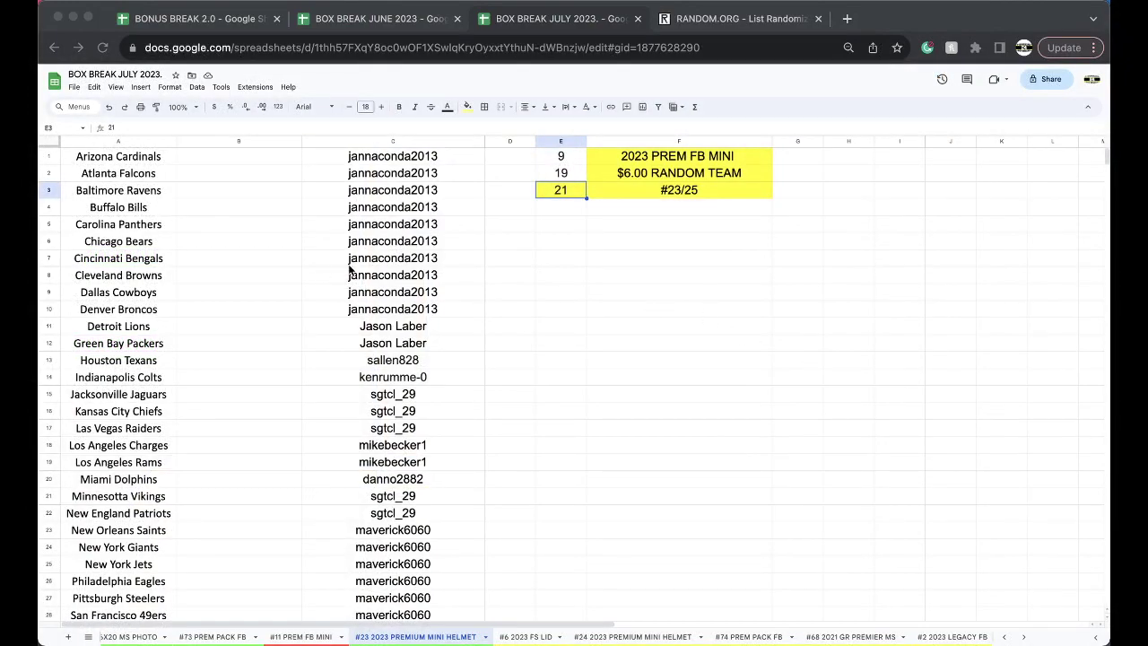
scroll(352, 272, down, 3)
click(411, 320)
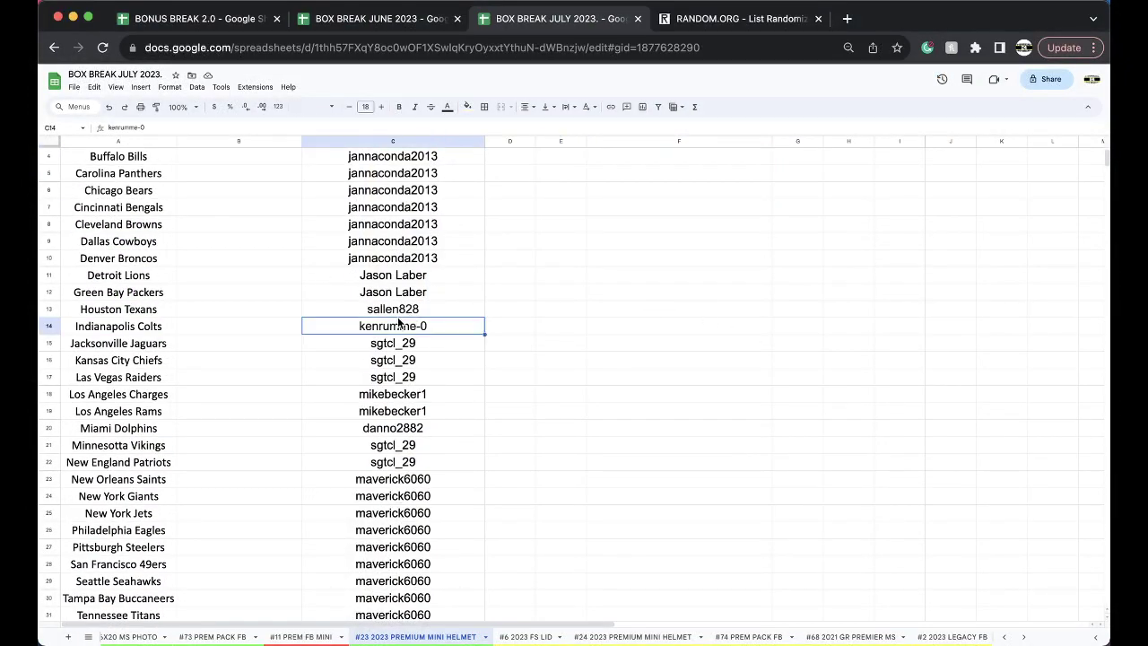
scroll(399, 300, down, 4)
drag(389, 283, 395, 344)
scroll(395, 323, down, 2)
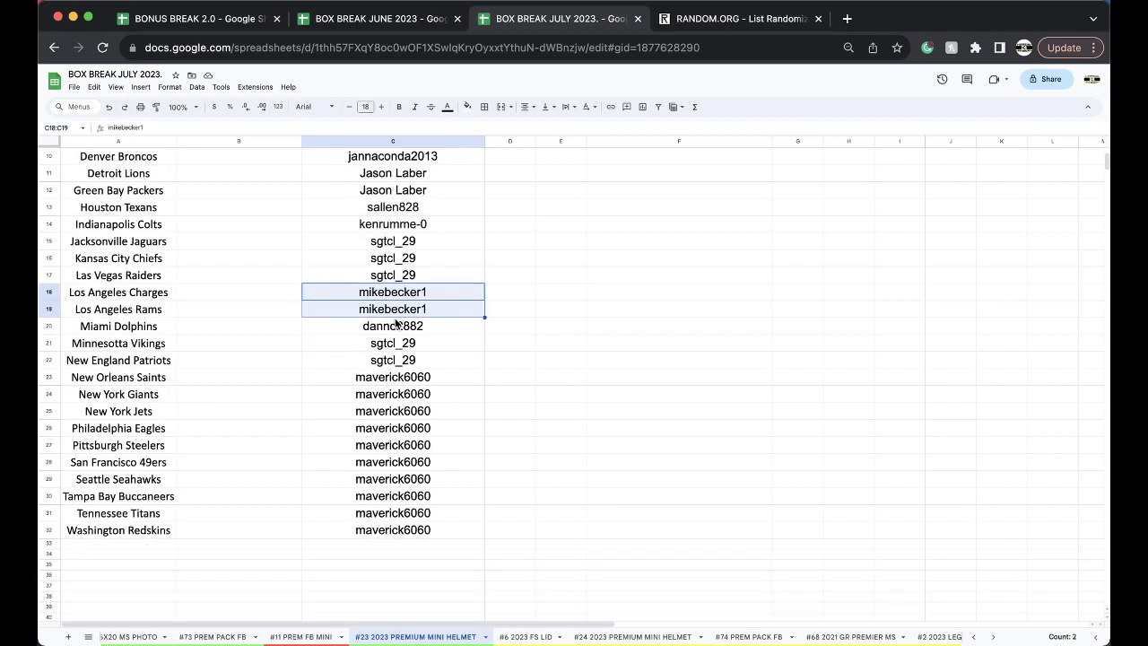
click(389, 346)
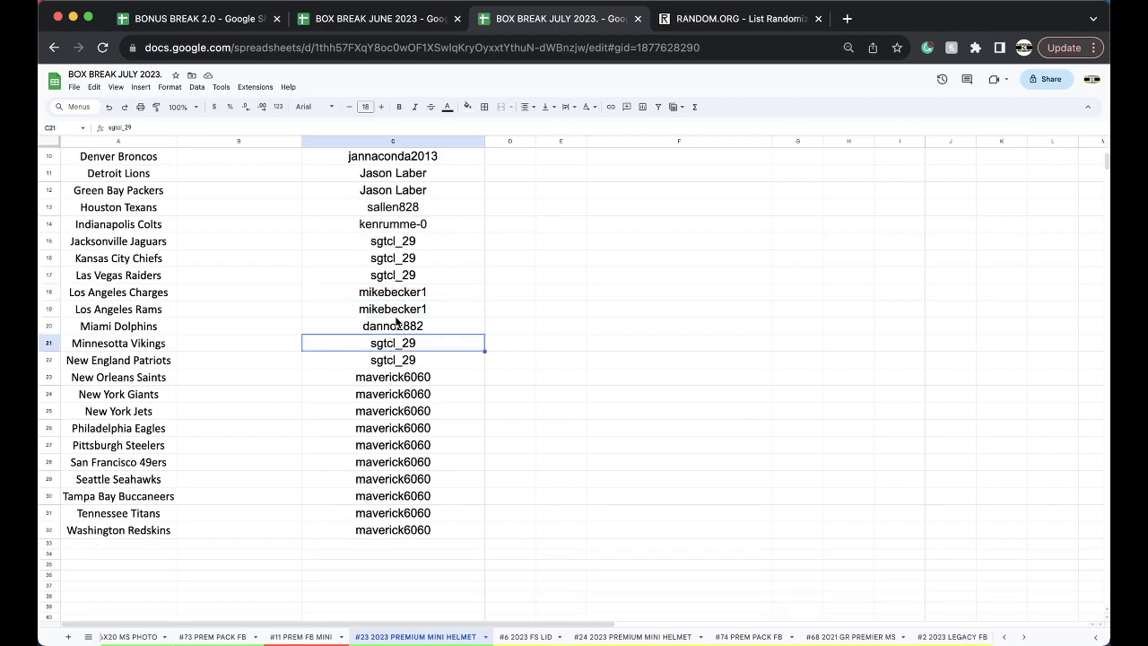
Step: Copy the full entrant list in column C into a fresh RANDOM.ORG List Randomizer form and randomize it
scroll(399, 323, up, 3)
click(377, 140)
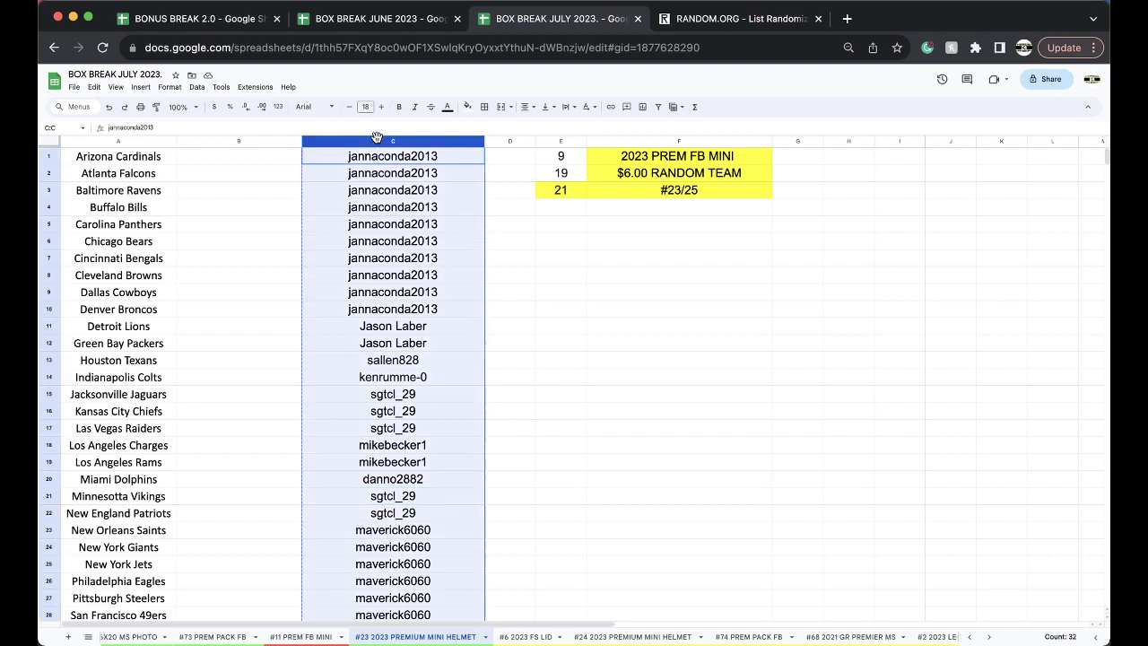
click(698, 25)
click(667, 43)
key(Return)
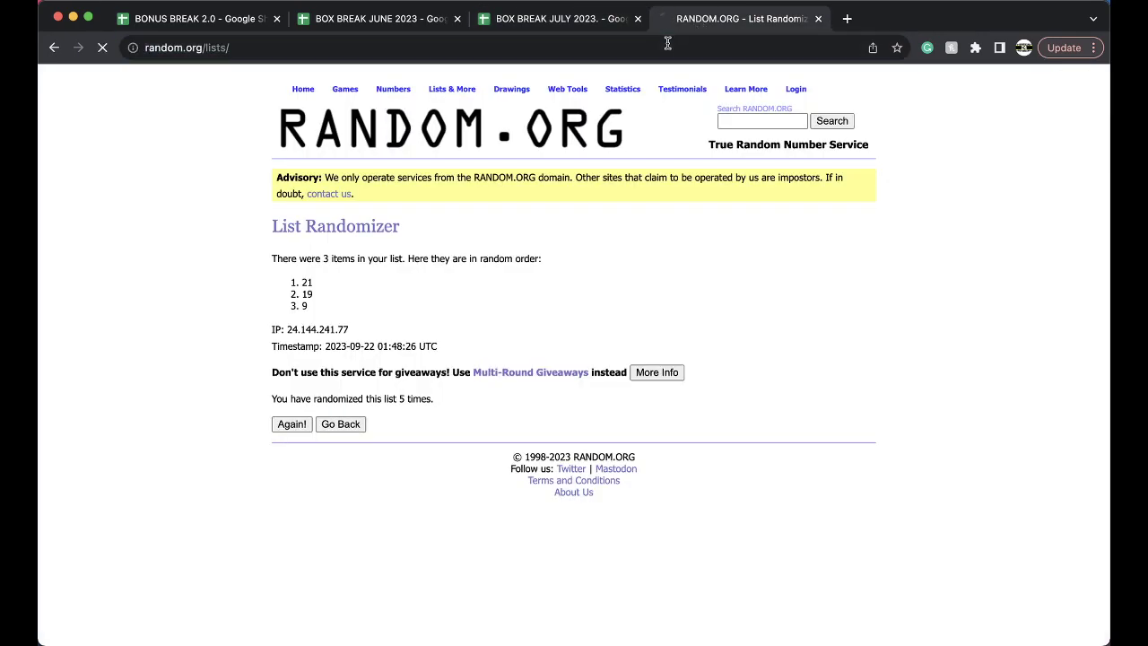
click(372, 378)
key(super+v)
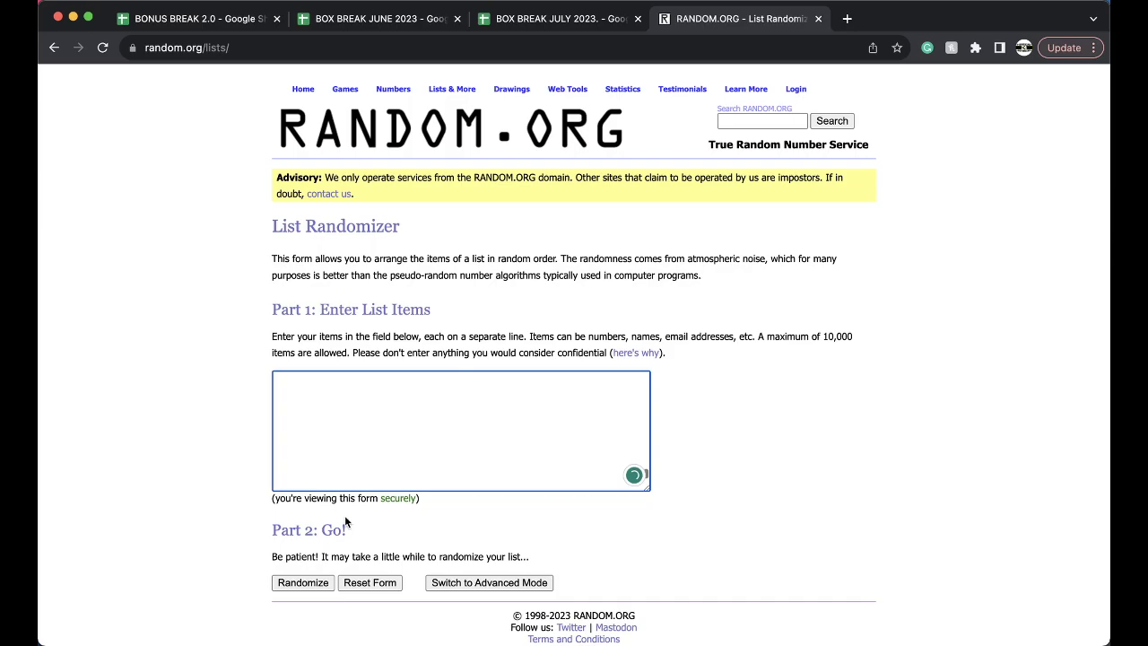
click(303, 582)
Step: Randomize the 32-entry list again until it has been shuffled five times
scroll(305, 523, down, 5)
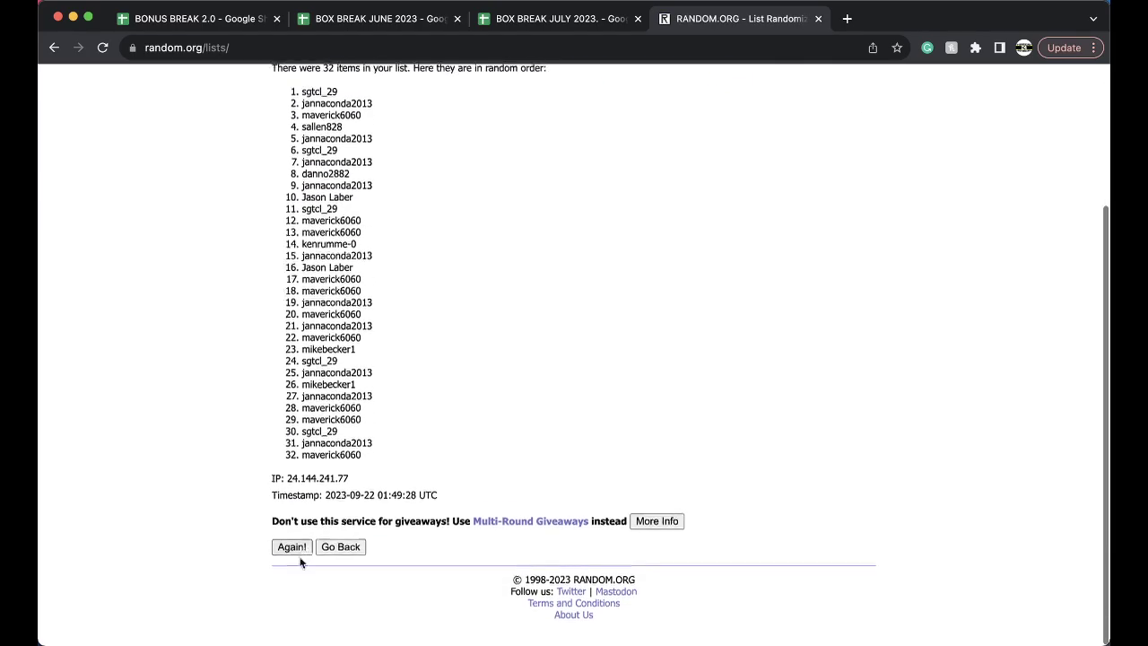
click(292, 548)
scroll(290, 559, down, 5)
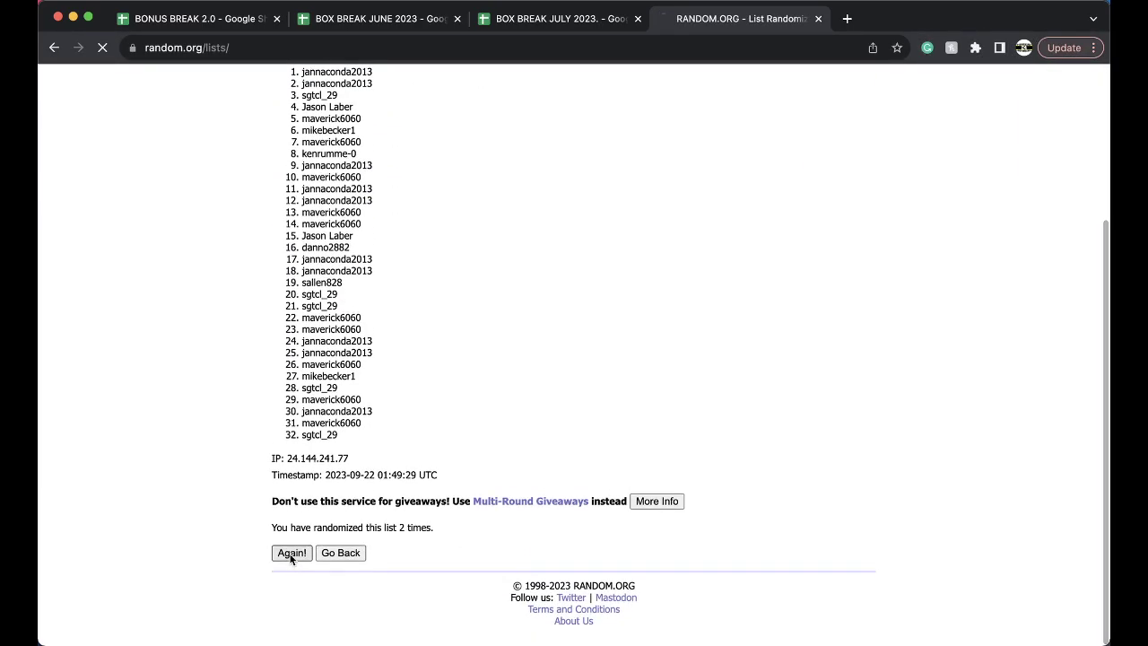
click(290, 556)
click(289, 556)
scroll(290, 558, down, 5)
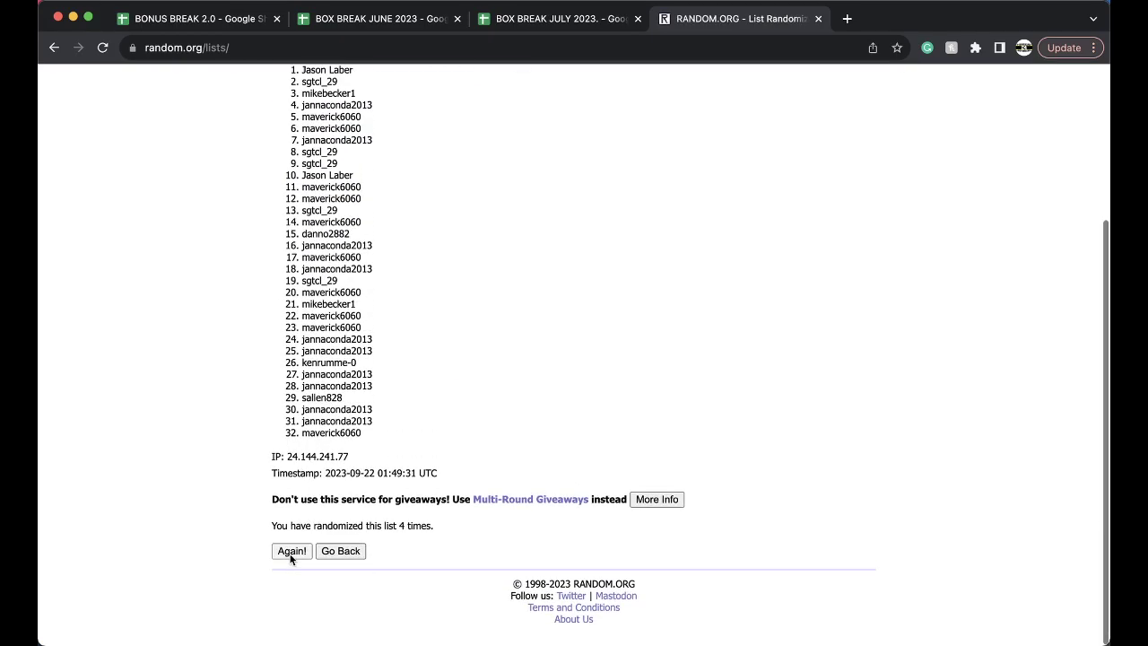
click(292, 552)
Step: Copy the shuffled entrant list into column B of the spreadsheet starting at B1, and set its font size to 18
drag(302, 283, 376, 440)
key(super+c)
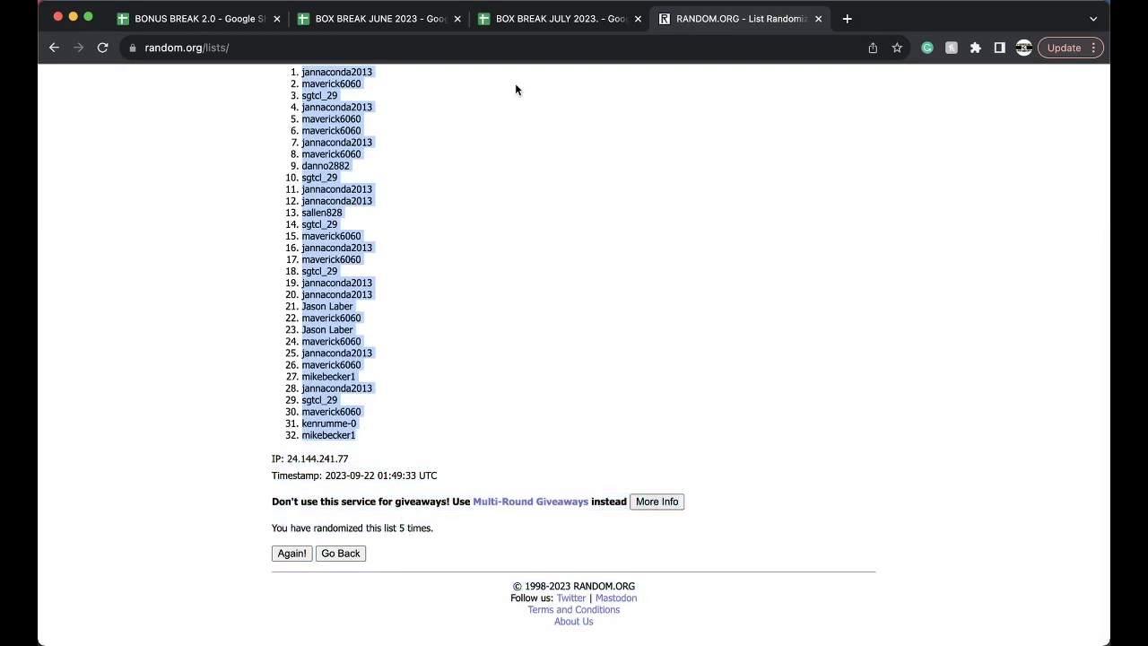
click(556, 18)
click(257, 154)
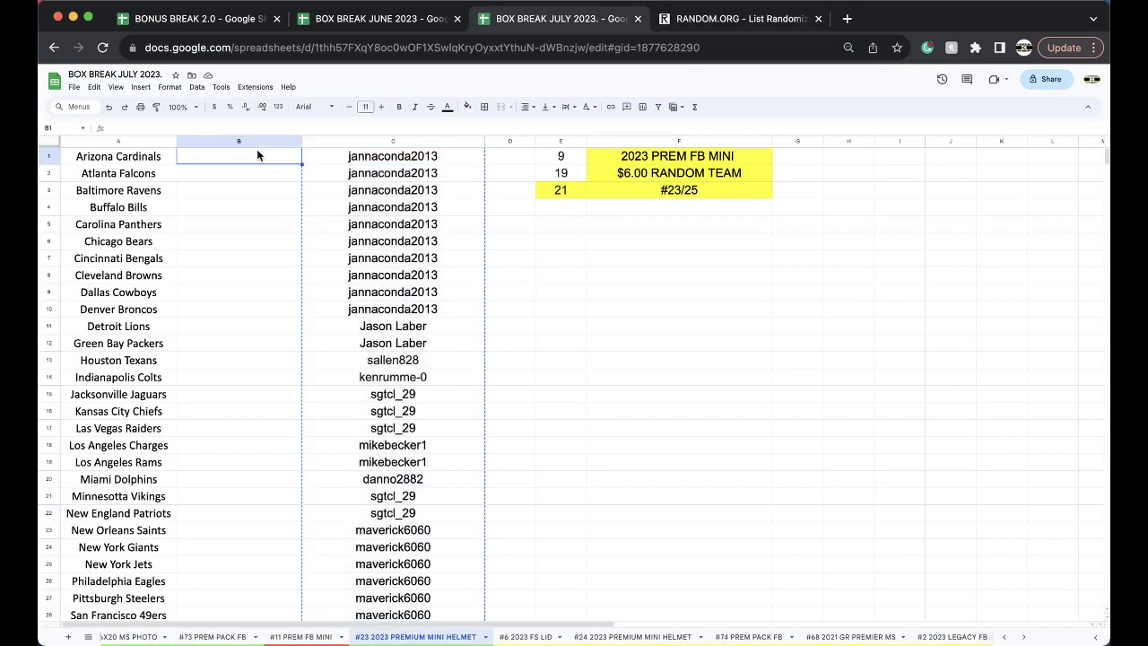
key(super+v)
click(367, 107)
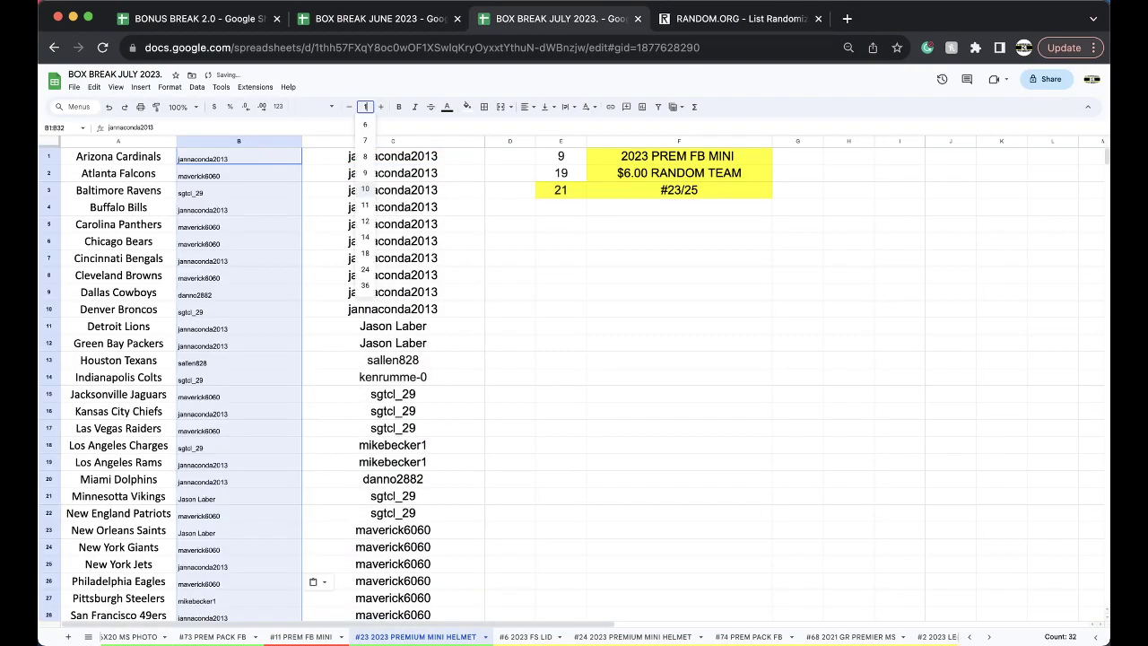
click(365, 254)
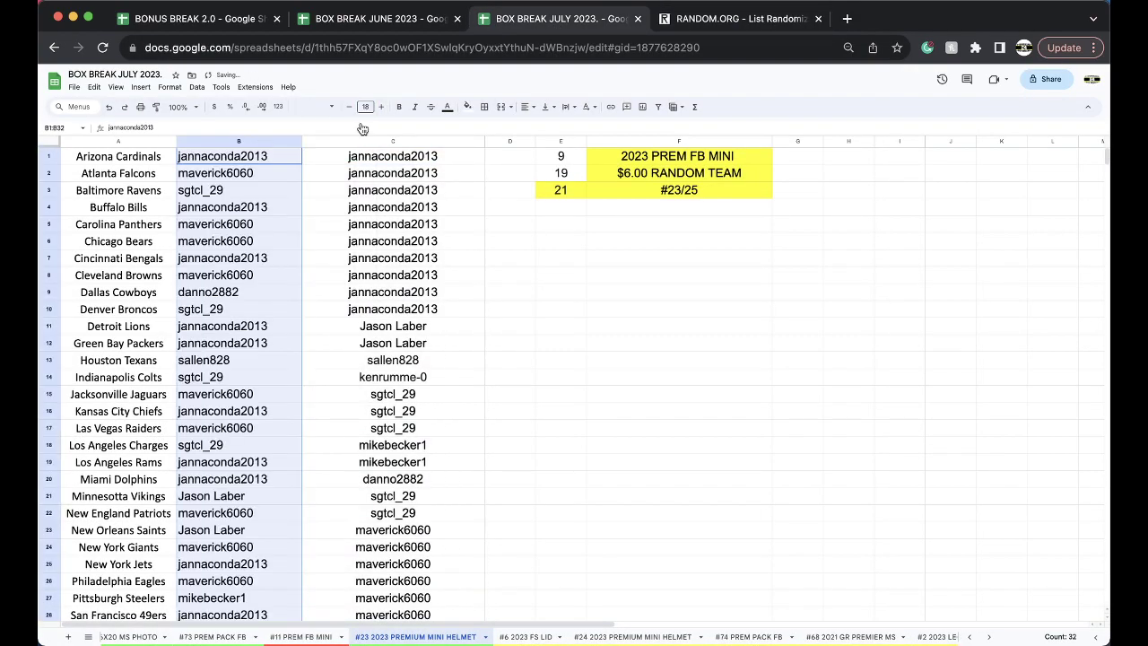
Step: Sort the sheet by column B from A to Z
click(197, 87)
mouse_move(224, 104)
click(381, 110)
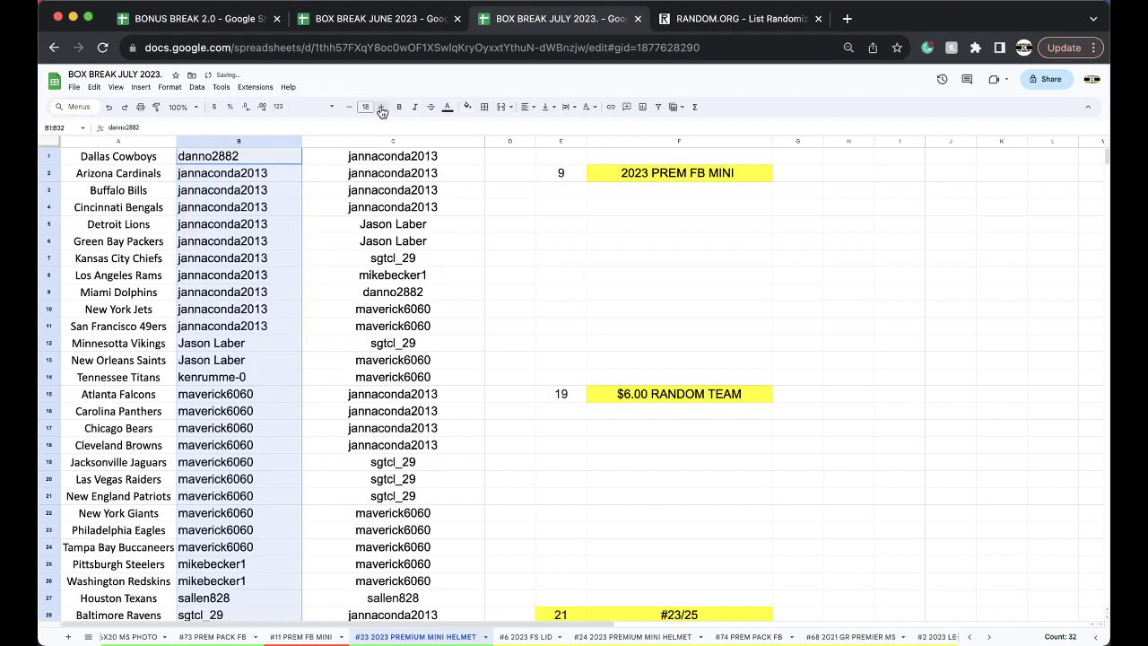
Step: Review the teams assigned to each entrant in columns A and B, going through the entrant groups down to row 32
click(207, 162)
click(164, 179)
drag(165, 179, 179, 335)
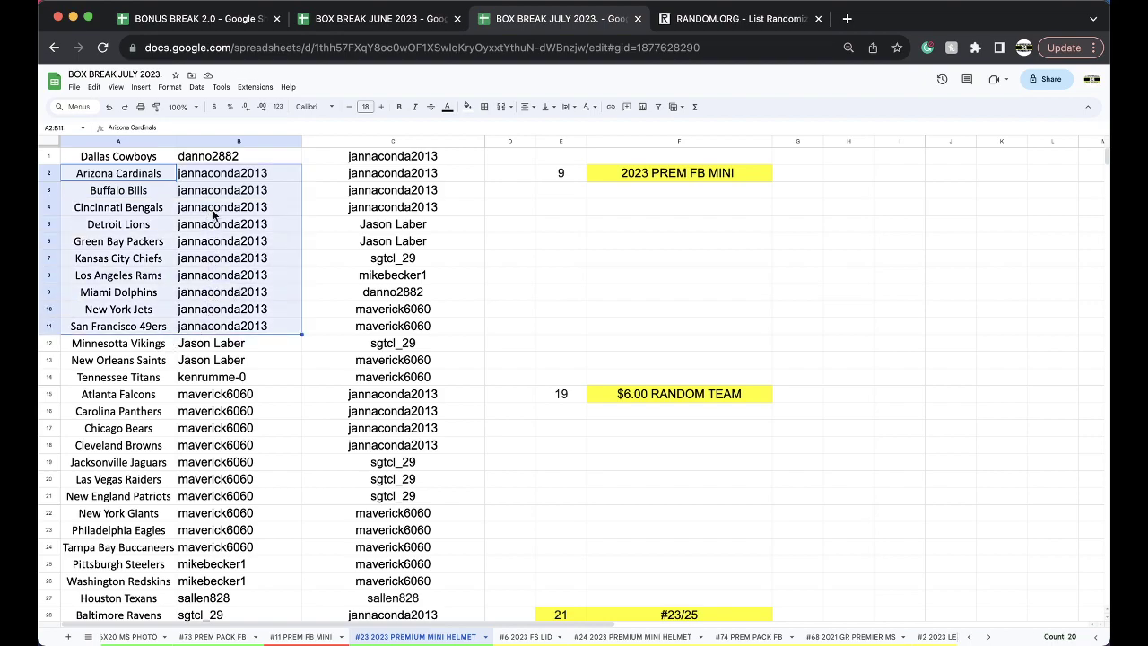
scroll(218, 269, down, 2)
click(220, 312)
scroll(217, 269, down, 1)
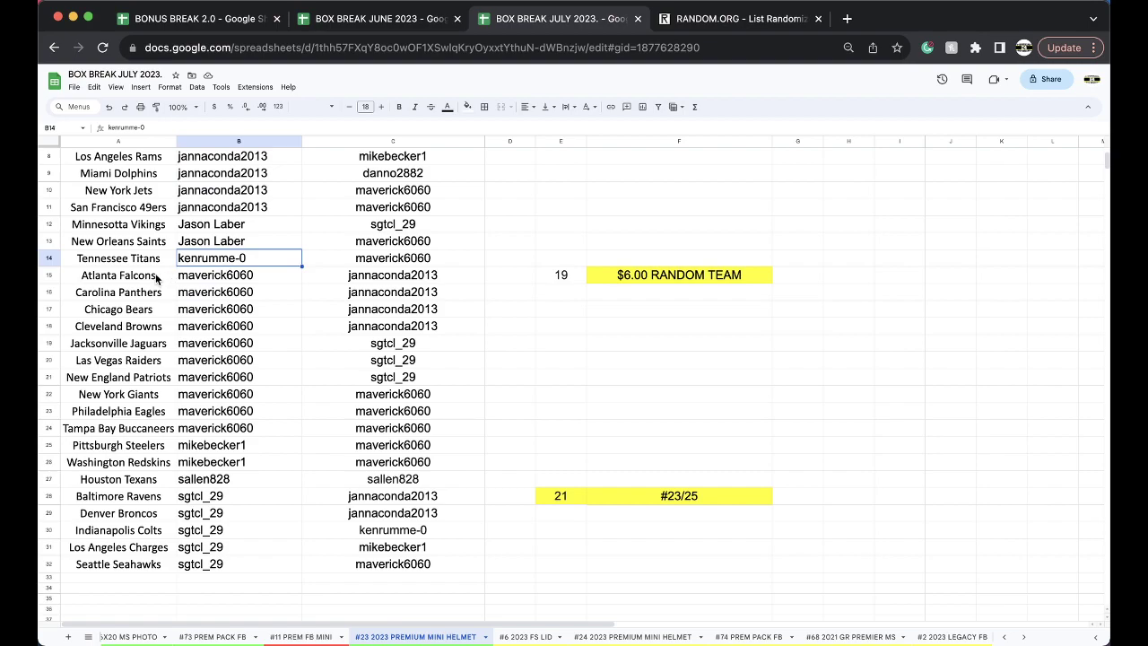
drag(159, 281, 214, 422)
scroll(214, 462, down, 1)
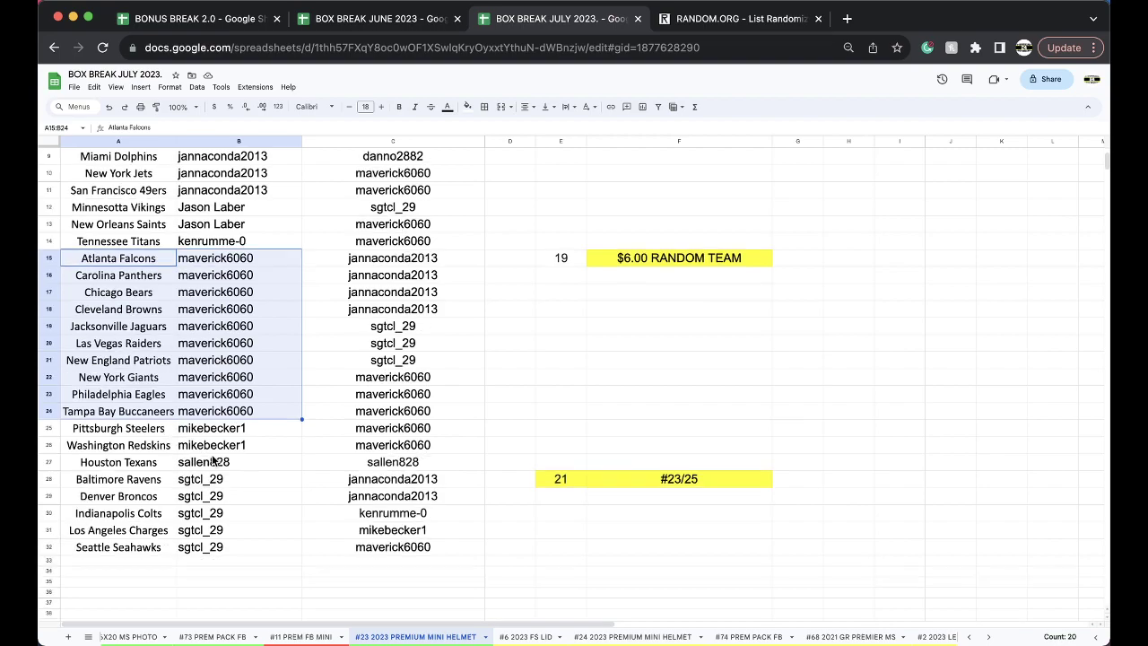
click(159, 484)
drag(159, 484, 195, 530)
scroll(196, 539, up, 4)
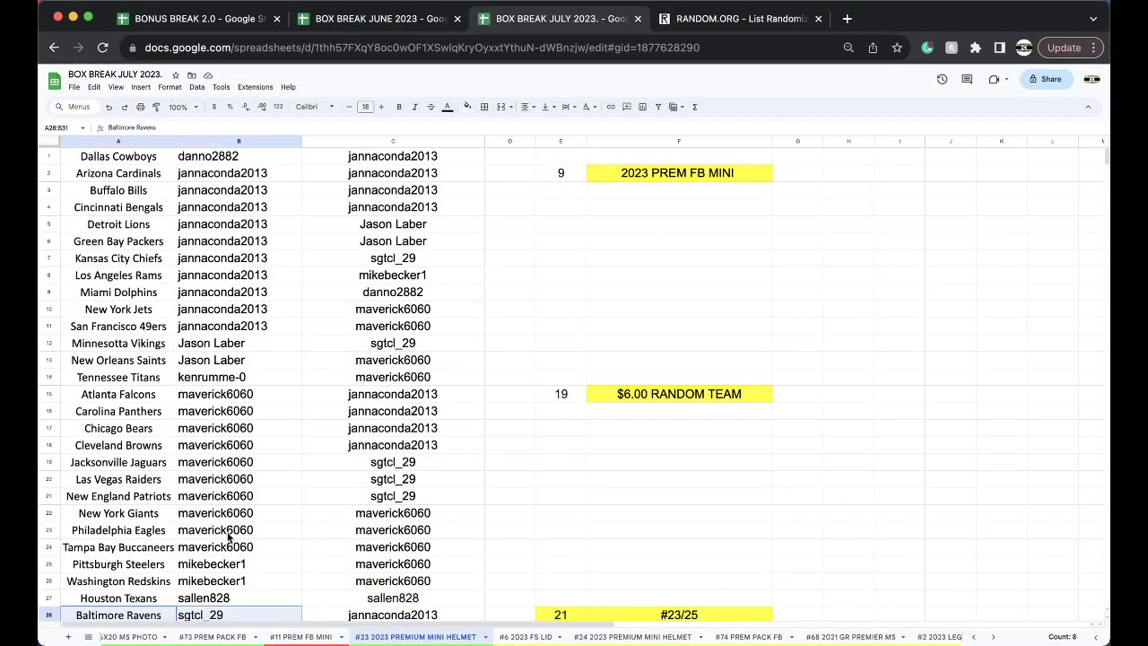
scroll(229, 478, down, 1)
scroll(229, 478, up, 2)
click(229, 327)
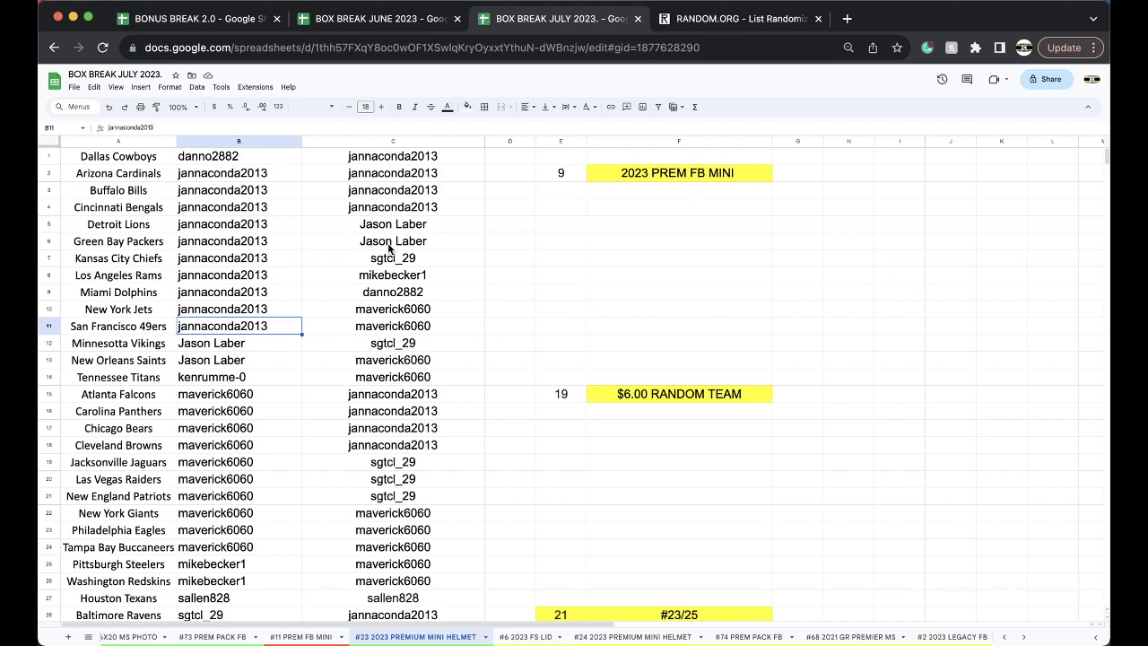
Step: Sort the sheet by column A from A to Z to put the teams back in alphabetical order
click(133, 142)
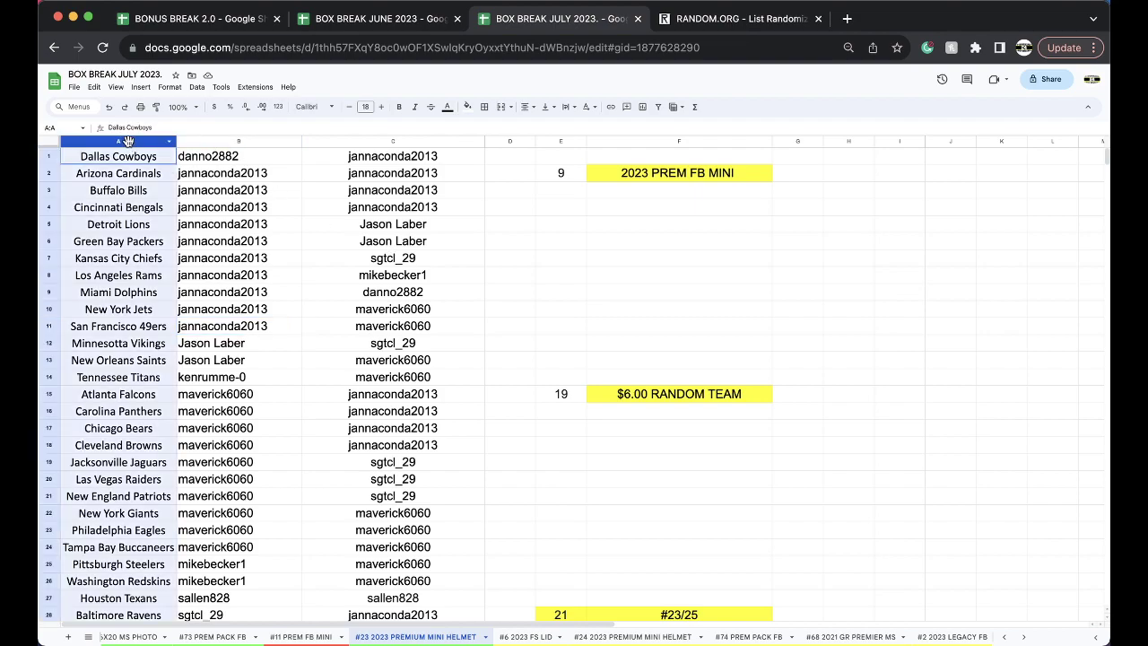
click(198, 87)
mouse_move(215, 103)
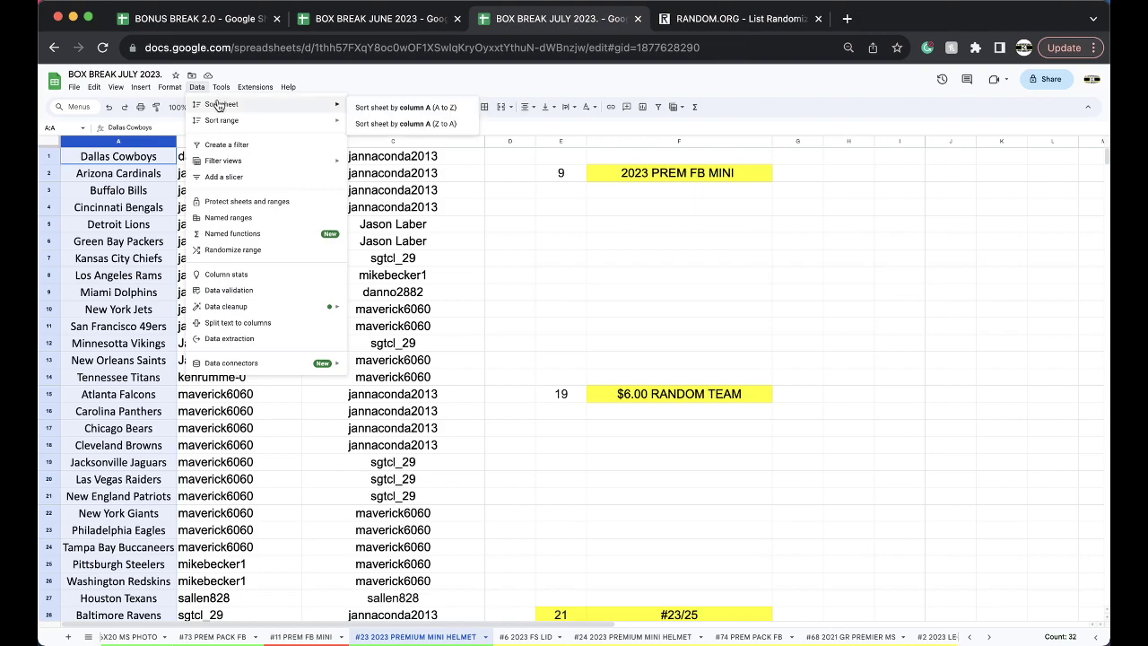
click(359, 105)
Step: Copy the whole of column C with the original entrant list and check it against the team rows
click(367, 141)
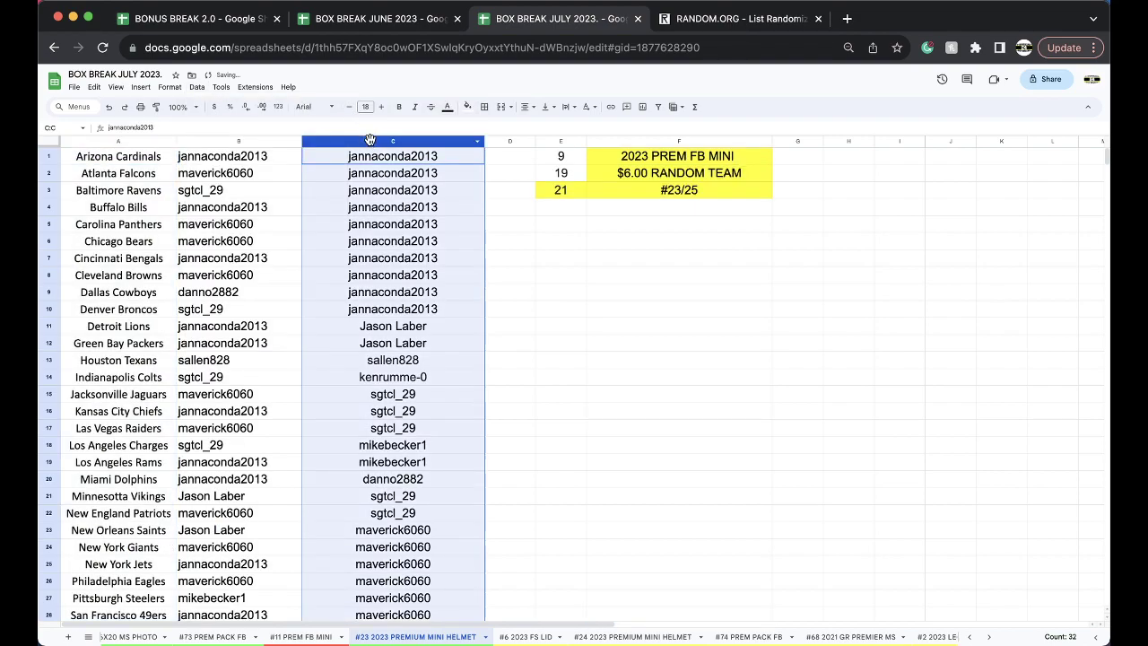
scroll(395, 244, down, 3)
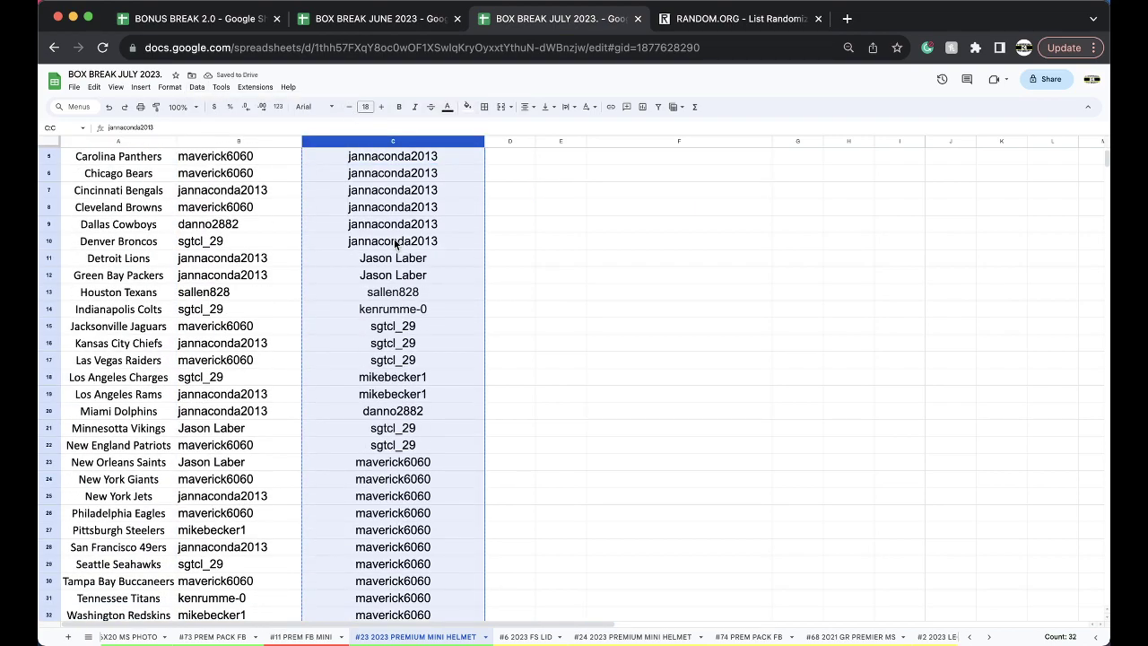
scroll(394, 241, down, 3)
scroll(393, 238, up, 6)
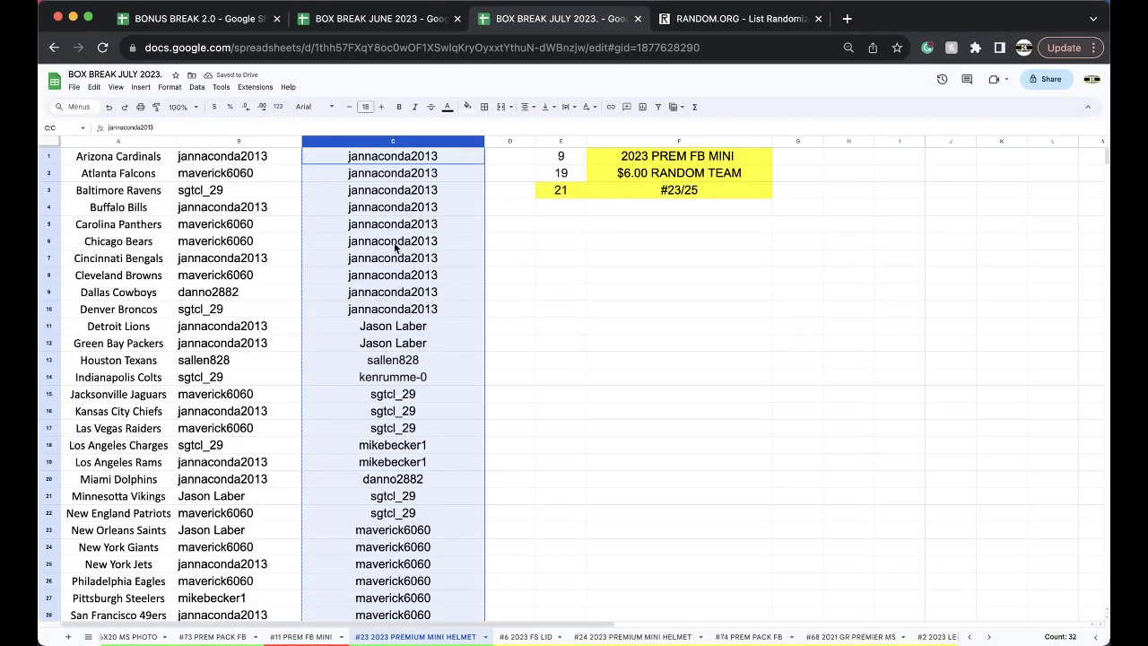
scroll(395, 246, down, 3)
scroll(404, 296, up, 3)
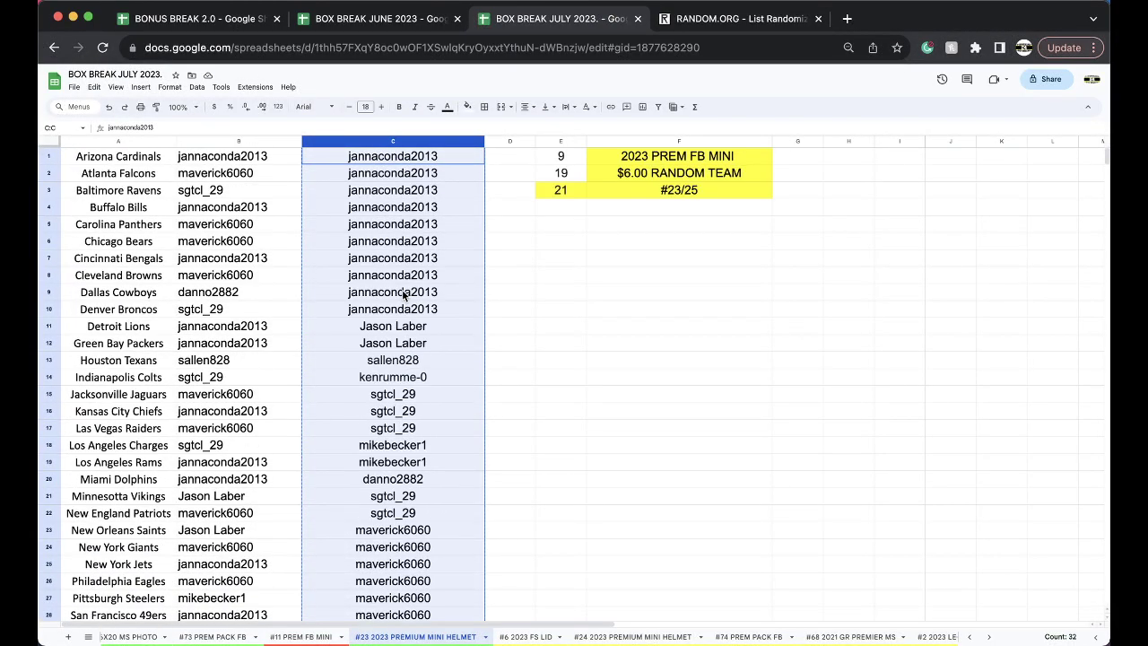
Step: Switch to RANDOM.ORG and randomize the copied entrant list in a fresh List Randomizer form
click(718, 18)
click(693, 44)
key(Return)
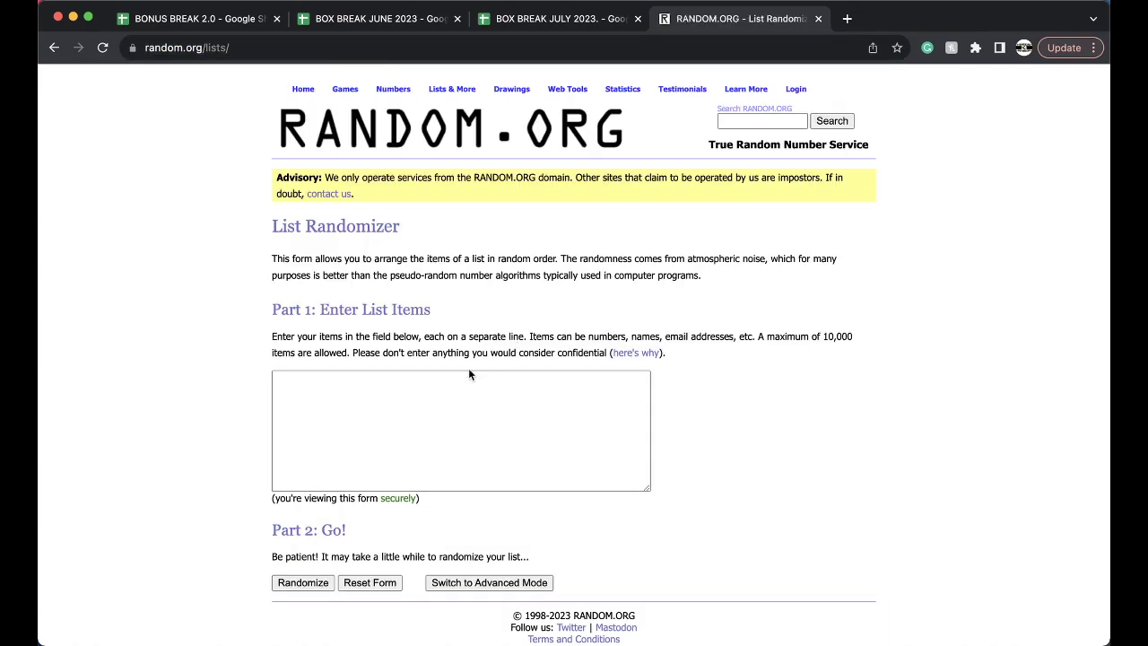
click(405, 400)
click(299, 583)
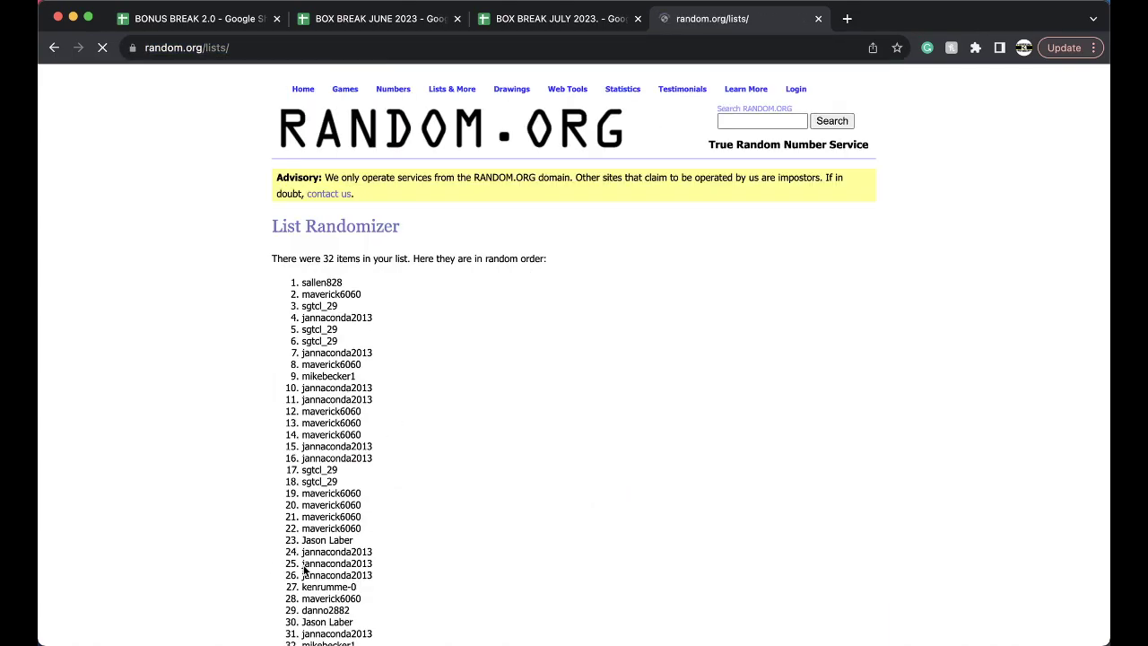
Step: Reshuffle the entrant list several more times and check which entrants land in the first and last places
scroll(302, 571, down, 5)
click(292, 554)
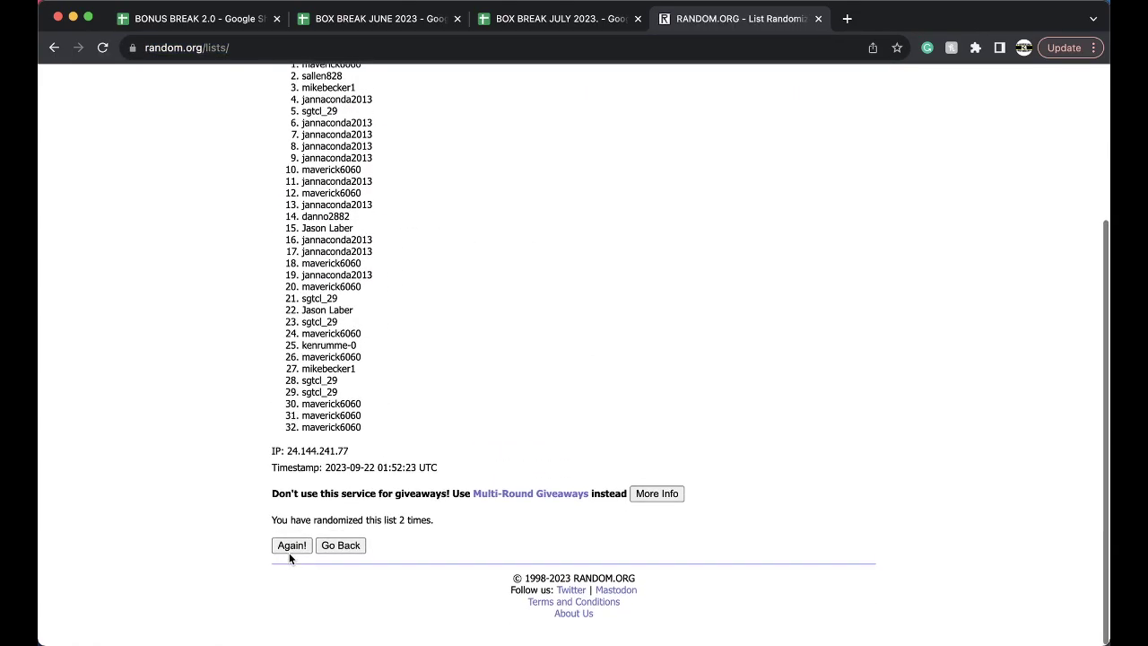
click(289, 555)
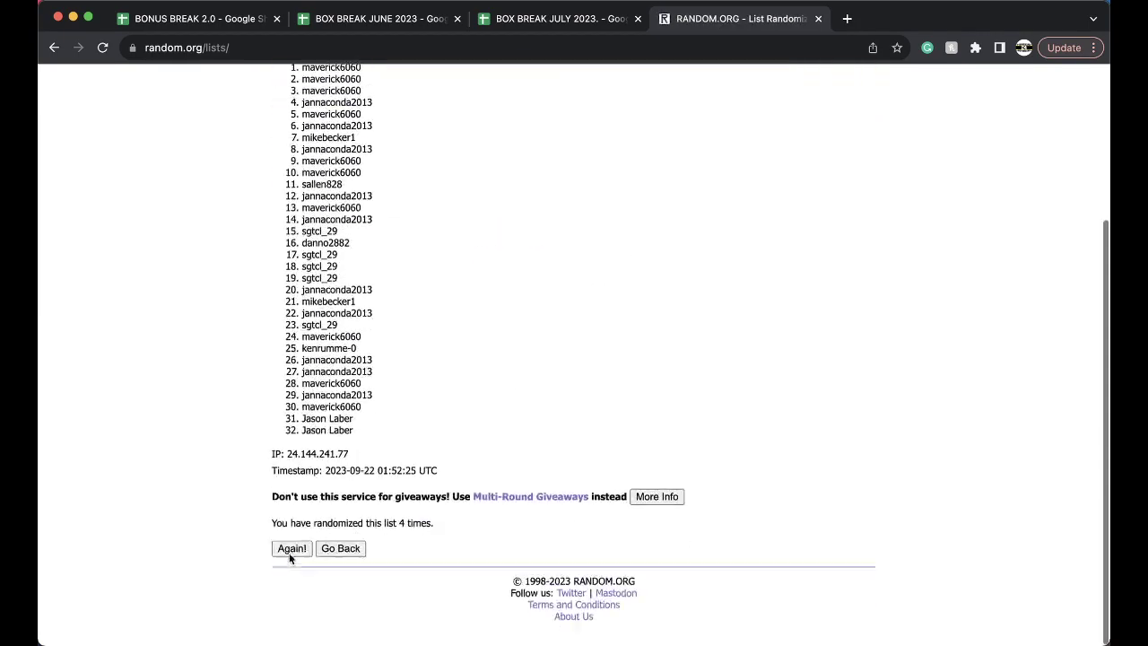
click(289, 552)
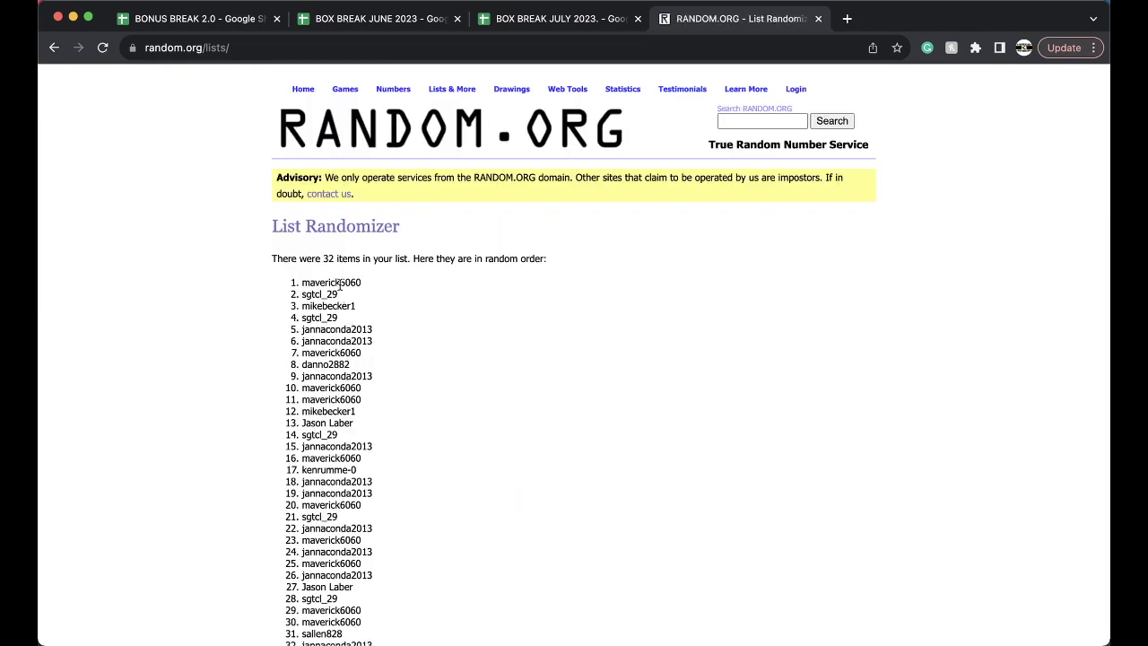
Step: In BOX BREAK JULY 2023, put the first- and last-placed entrants' usernames in D15:D16, copy both, and clear the cells
click(528, 20)
click(510, 394)
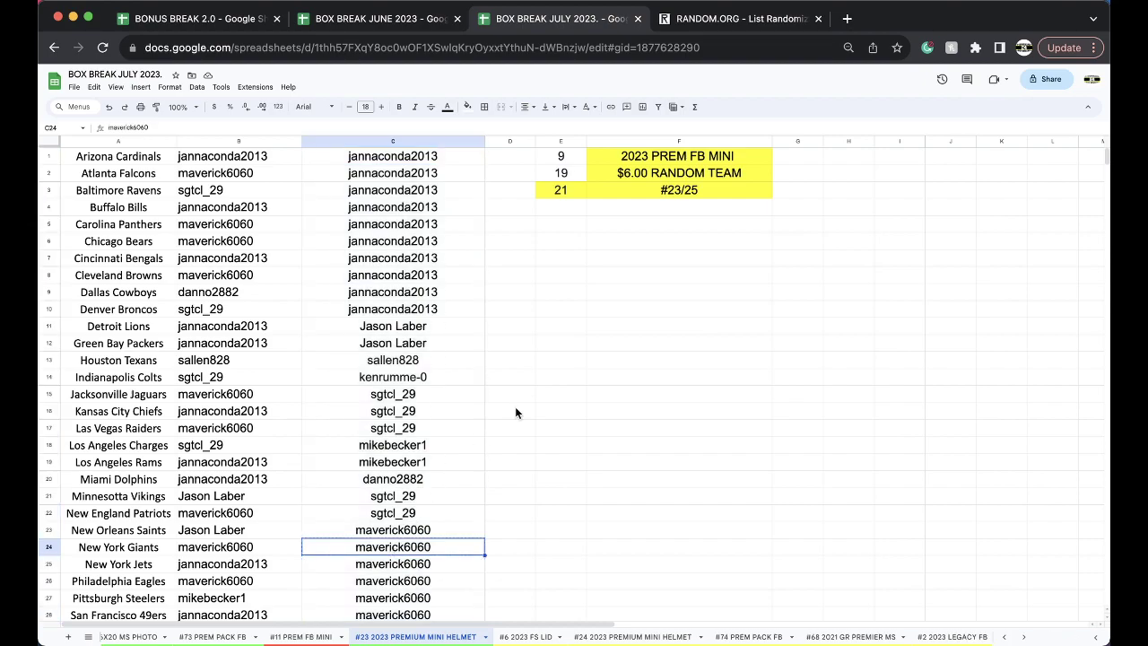
text(maverick6060)
click(392, 284)
key(cmd+c)
click(510, 411)
key(cmd+v)
drag(515, 399, 513, 415)
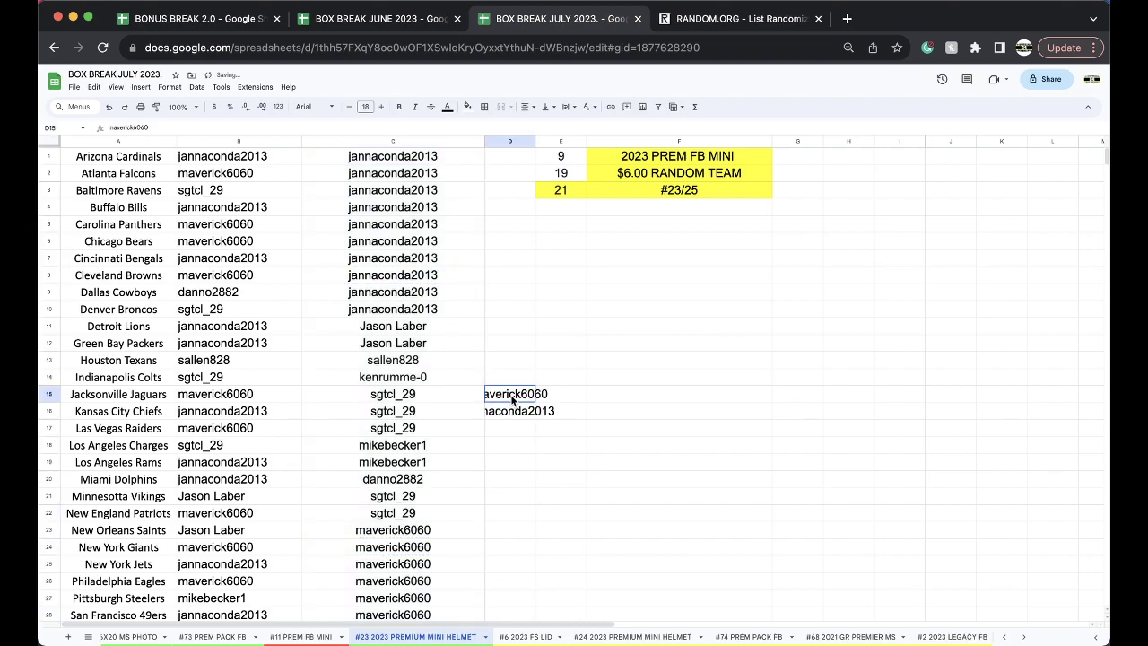
key(Delete)
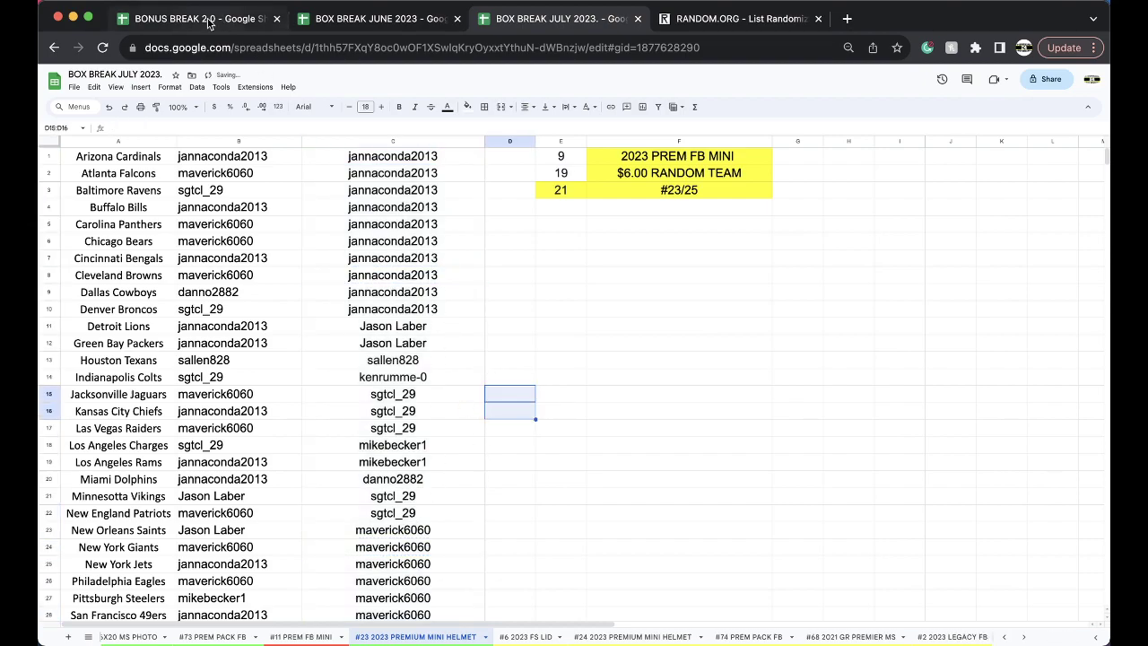
Step: Switch to BONUS BREAK 2.0 and paste the two copied usernames into C21:C22 of the #323 BONUS FOOTBALL sheet
click(215, 20)
click(88, 637)
scroll(143, 574, down, 15)
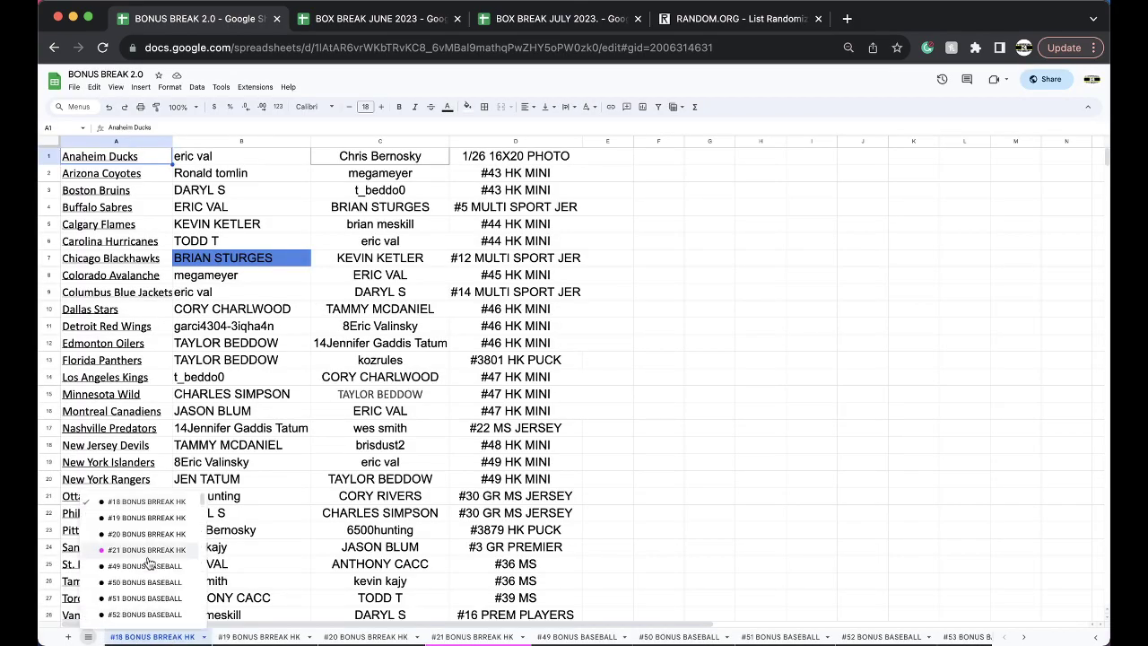
click(149, 621)
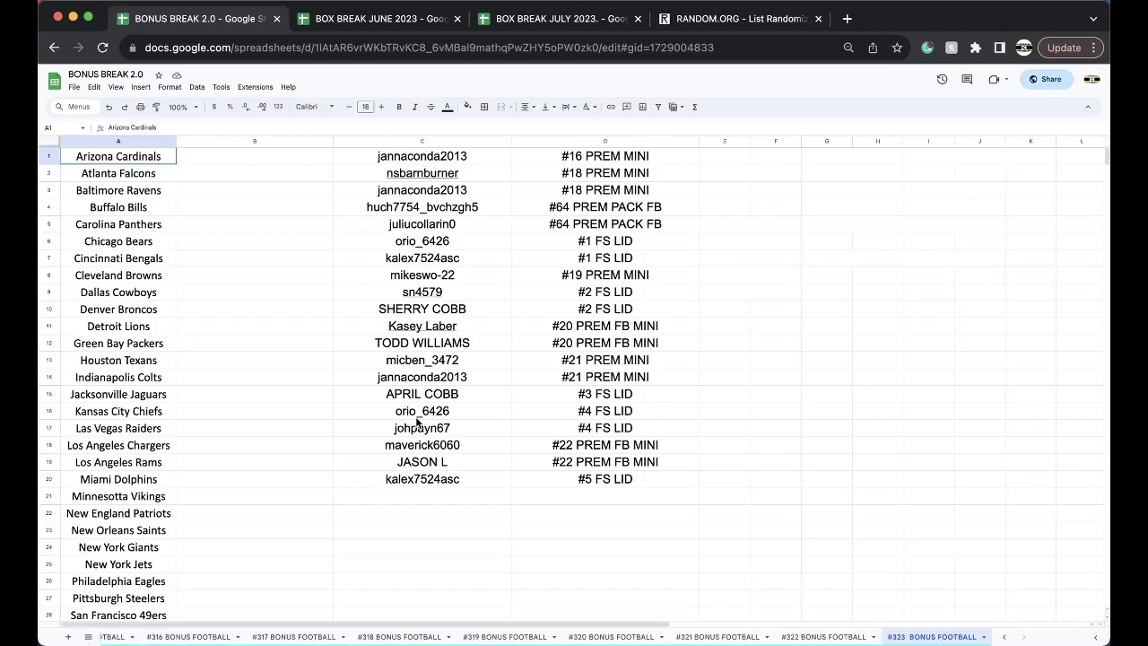
scroll(417, 394, down, 5)
click(404, 293)
key(super+v)
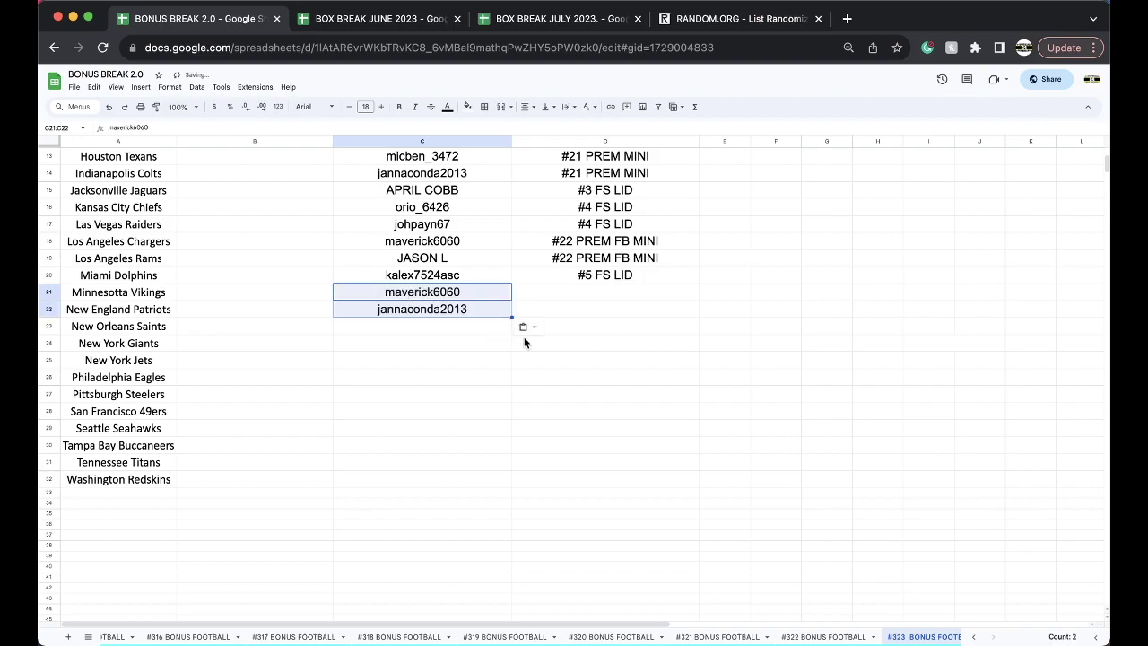
Step: Enter "#23 PREM MINI" in D21 beside the first added username and copy it into D22 for the second
click(569, 293)
text(#23 PRE)
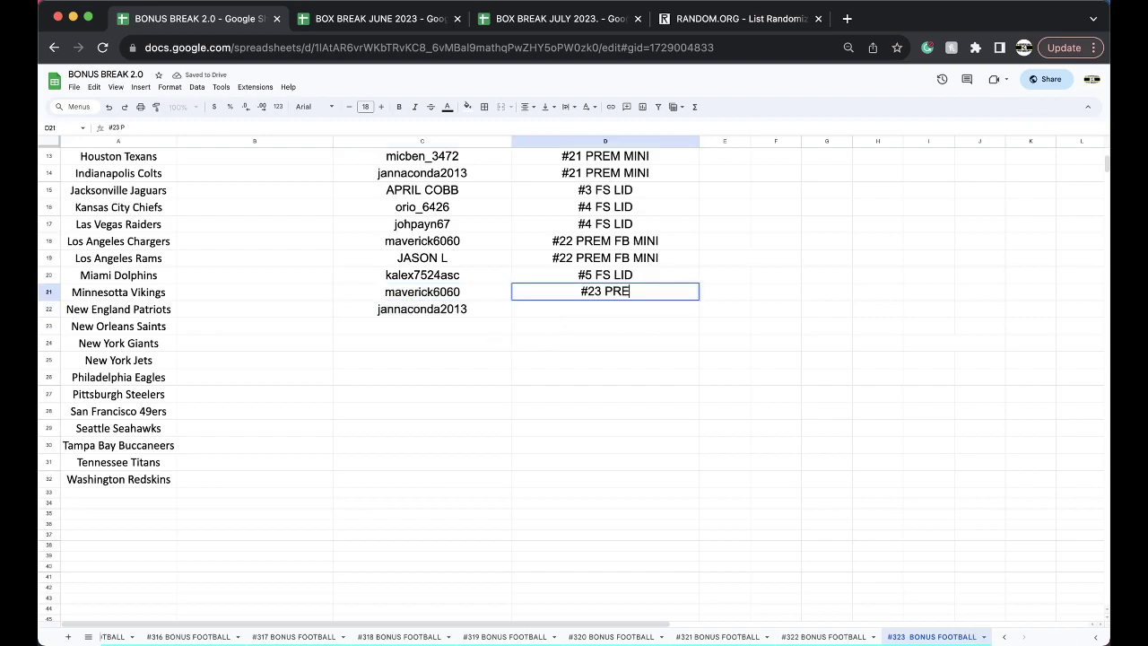
text(M MIMNI)
key(BackSpace)
key(BackSpace)
key(BackSpace)
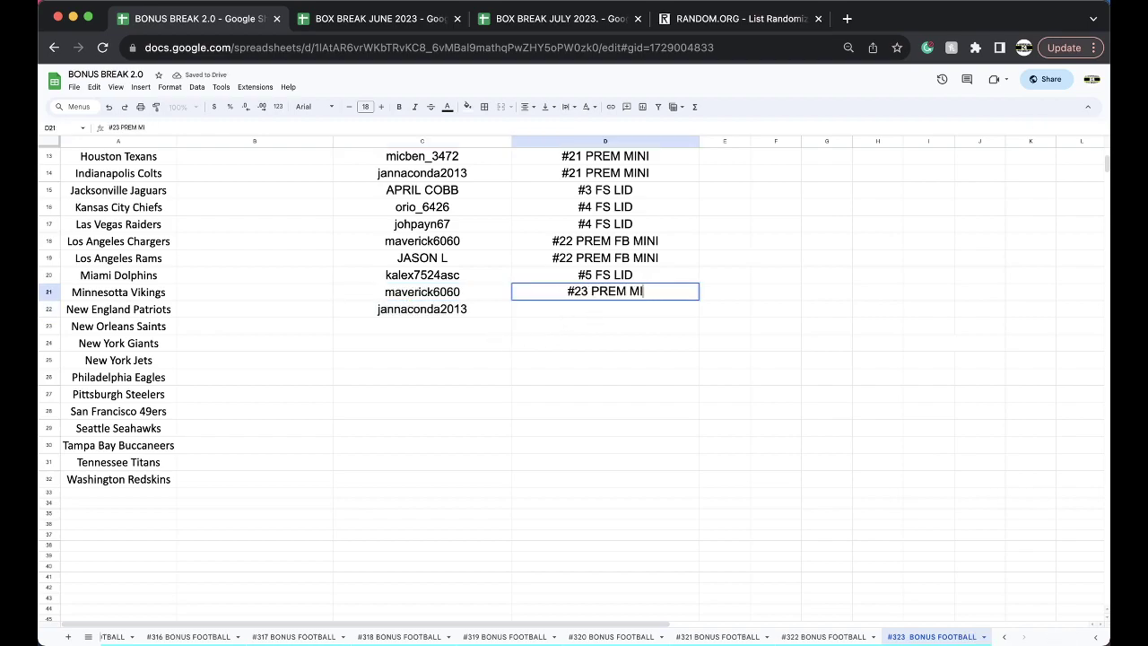
text(NI)
click(625, 387)
click(613, 294)
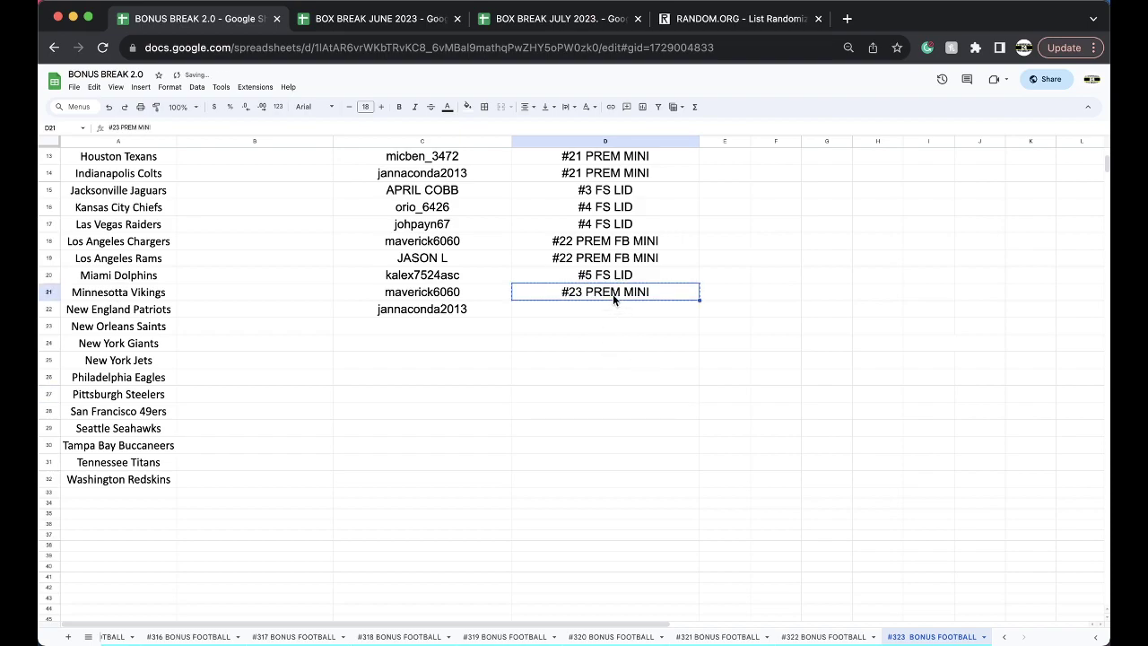
key(ctrl+c)
key(Down)
key(ctrl+v)
Step: Return to BOX BREAK JULY 2023 and open the #6 2023 FS LID sheet at the empty entrant cell C31
click(535, 24)
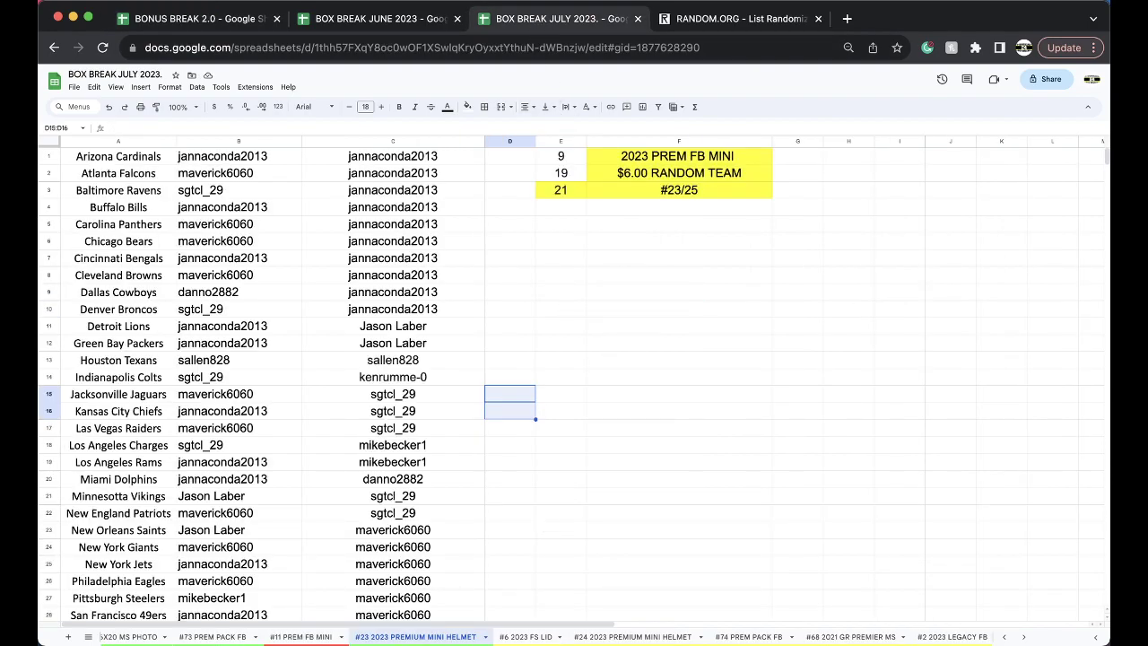
click(526, 637)
key(Down)
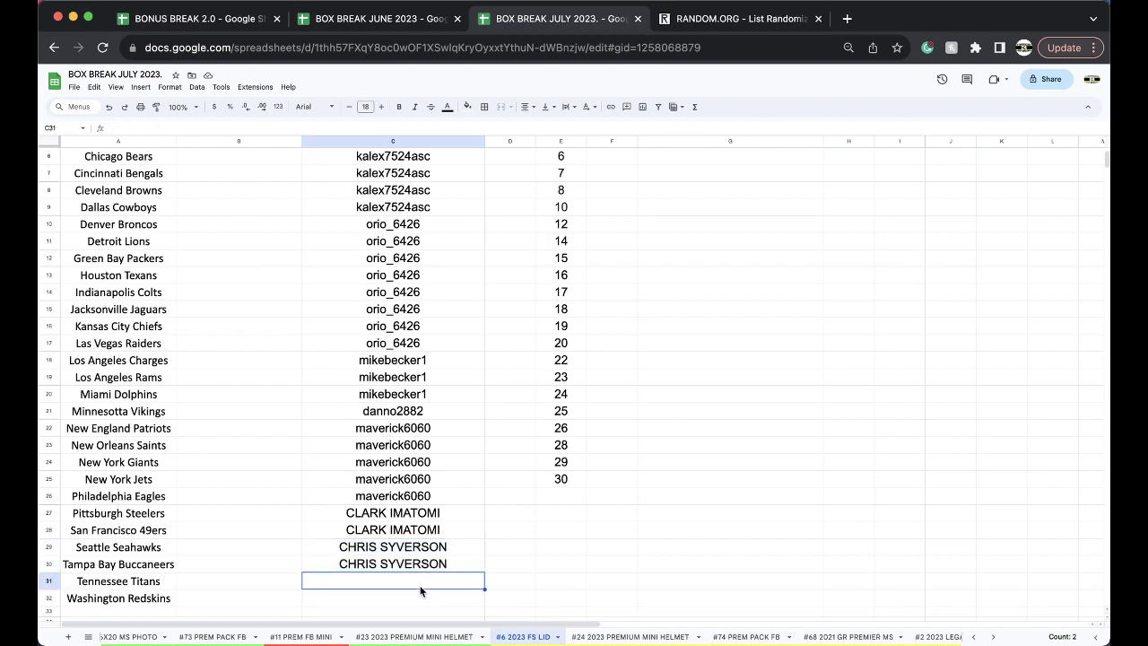